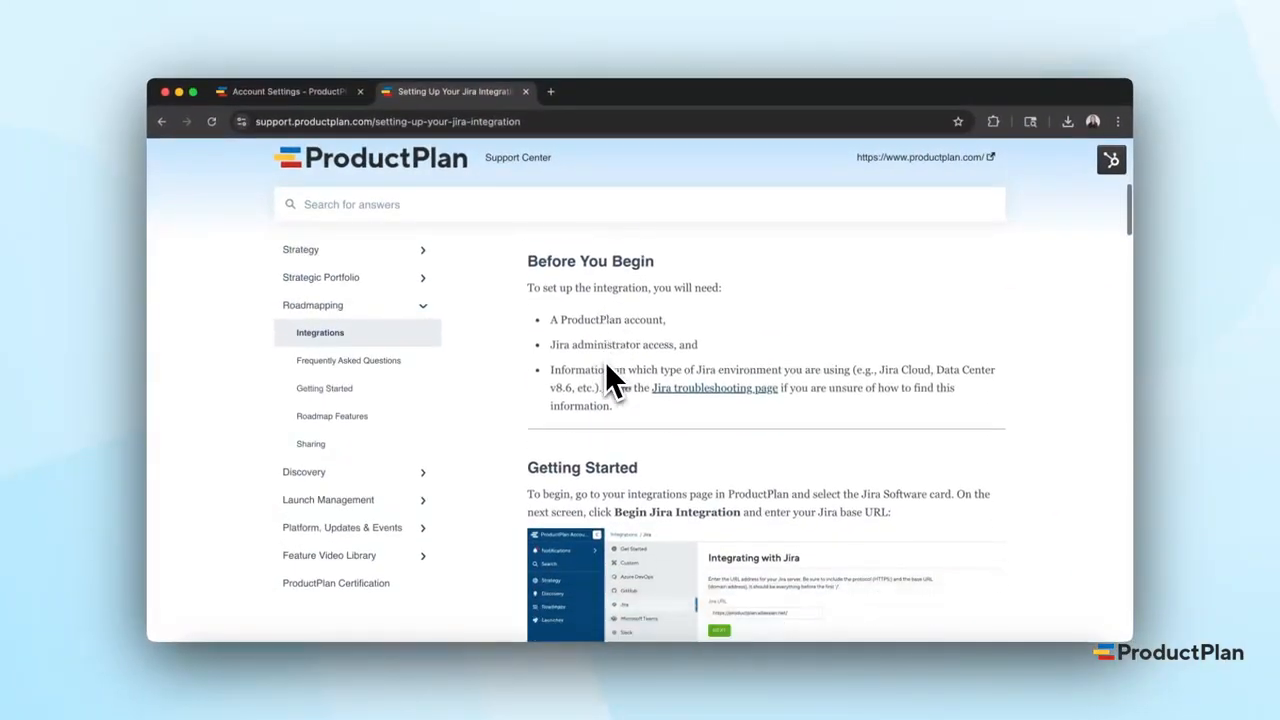
scroll(607, 368, down, 4)
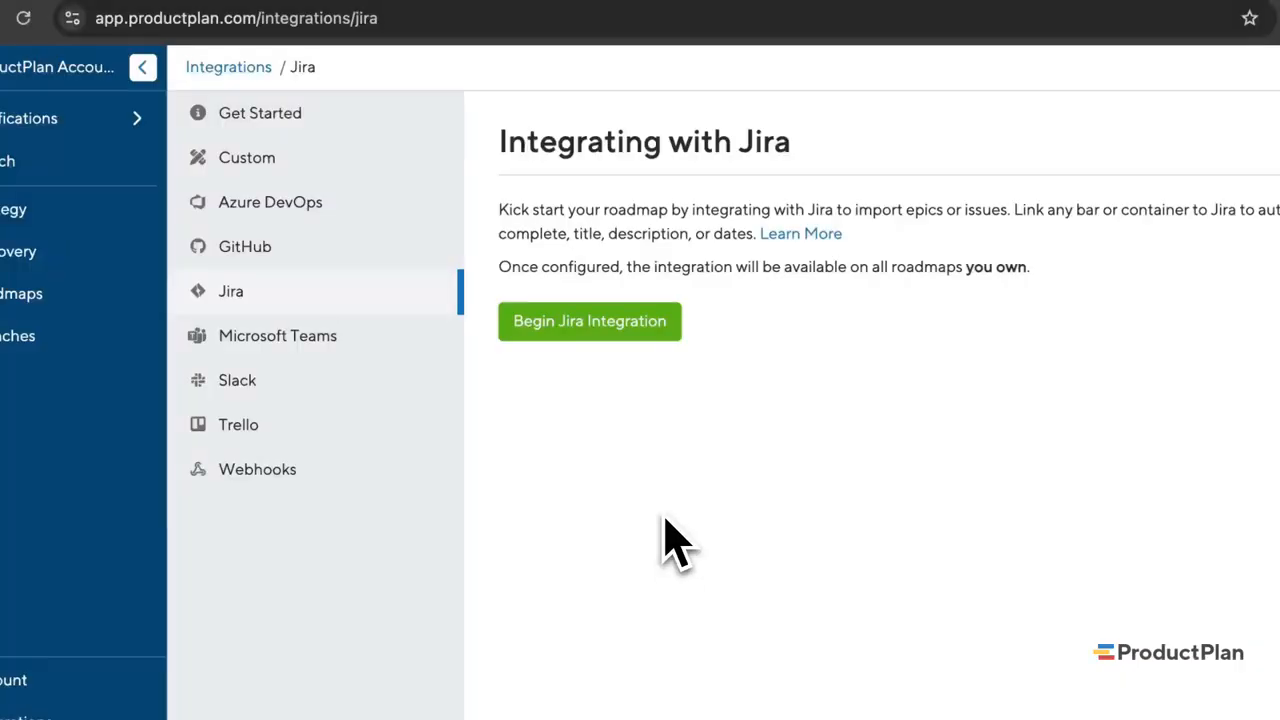
click(600, 320)
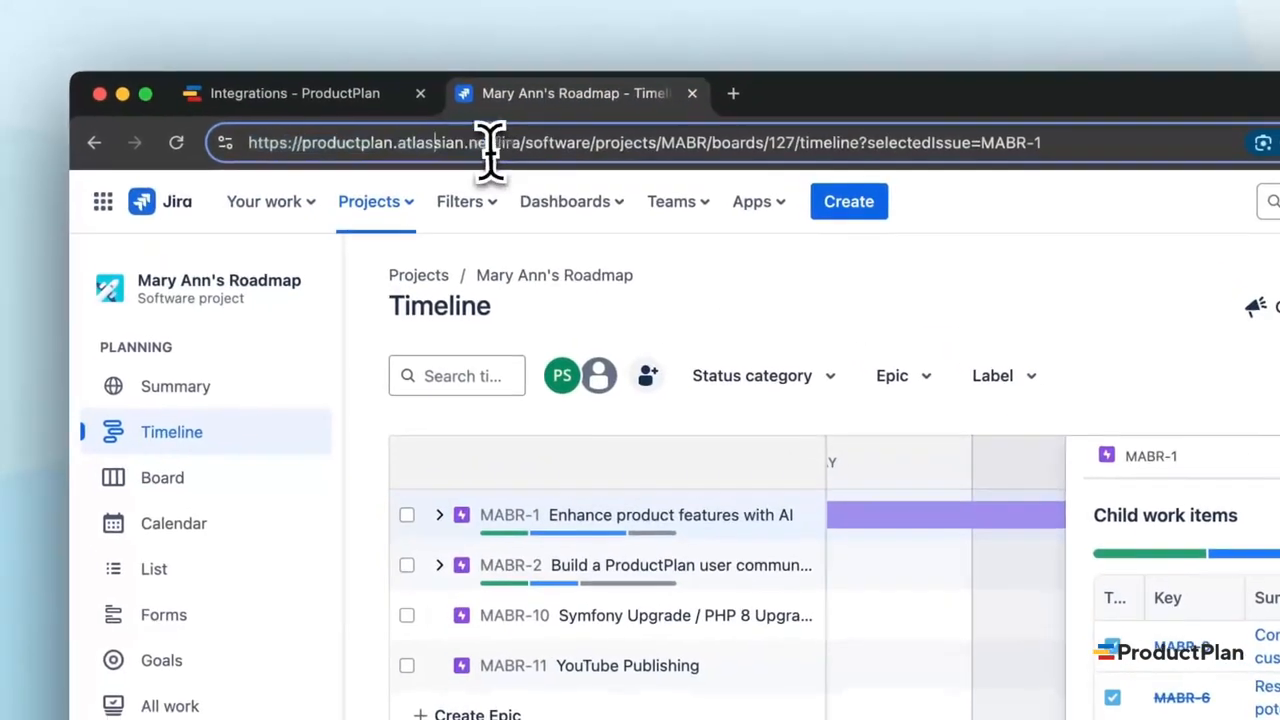
drag(497, 150, 250, 162)
key(super+c)
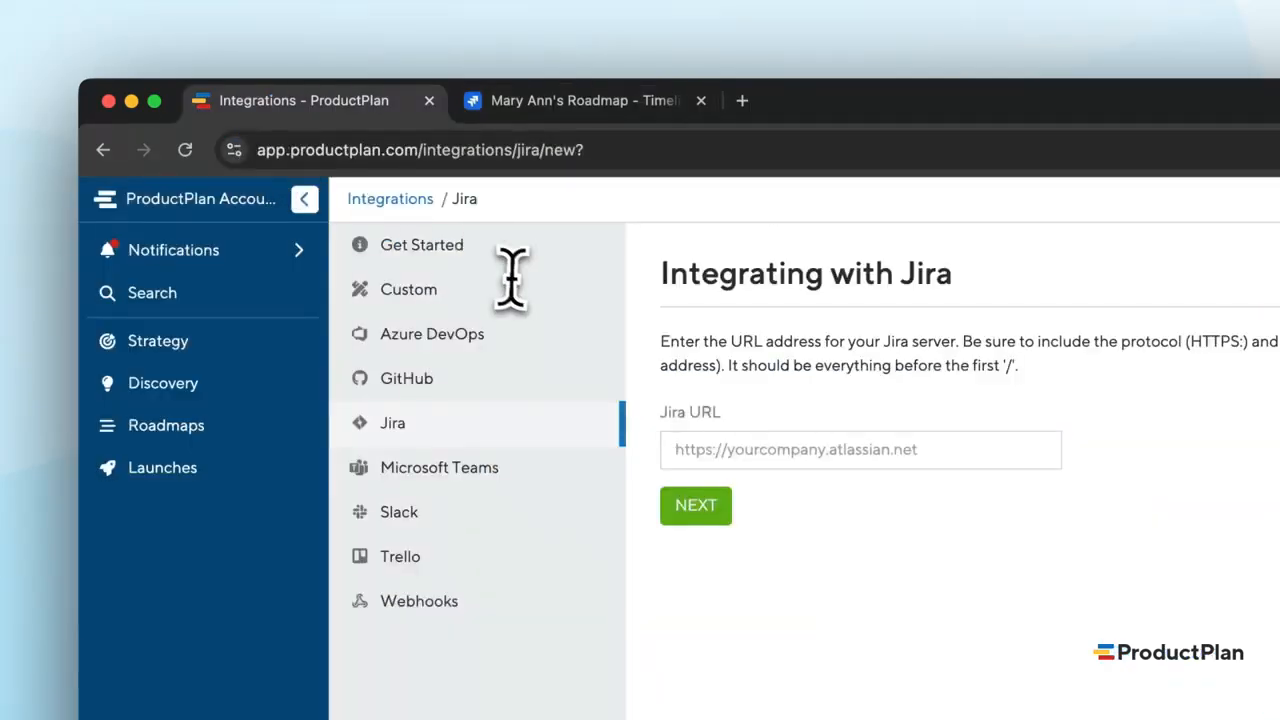
click(663, 514)
key(super+v)
click(686, 491)
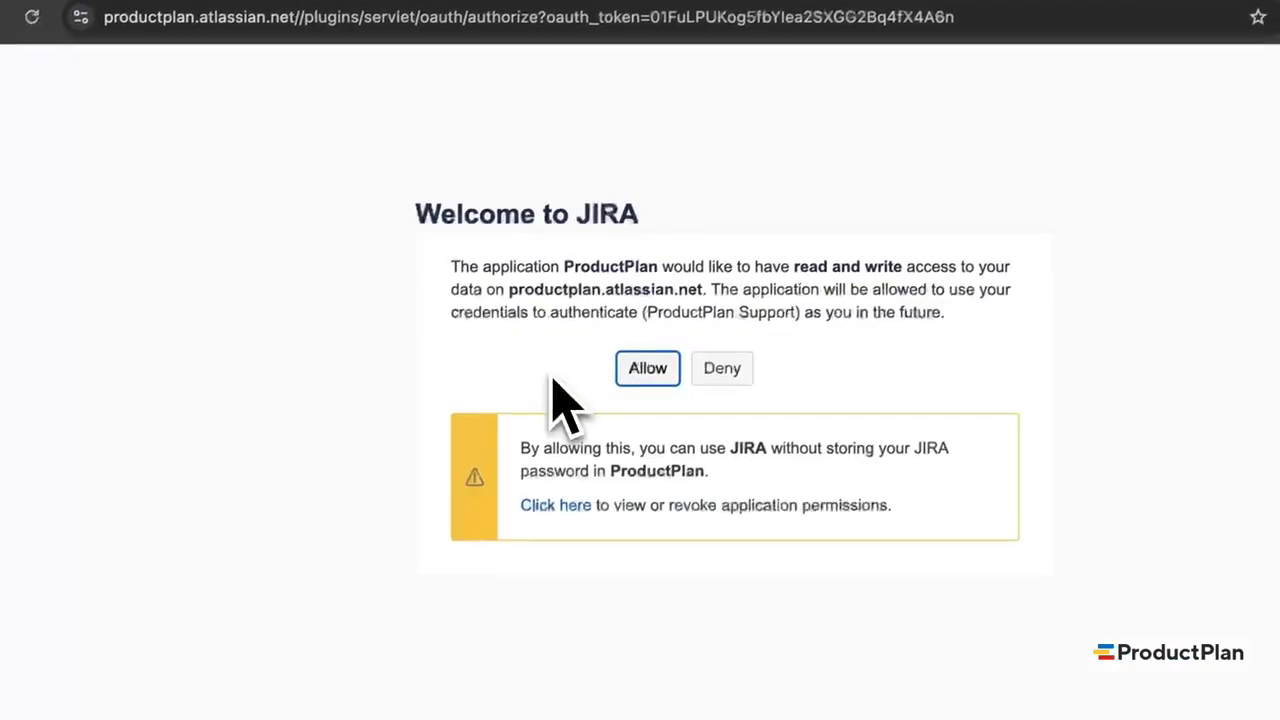
click(630, 375)
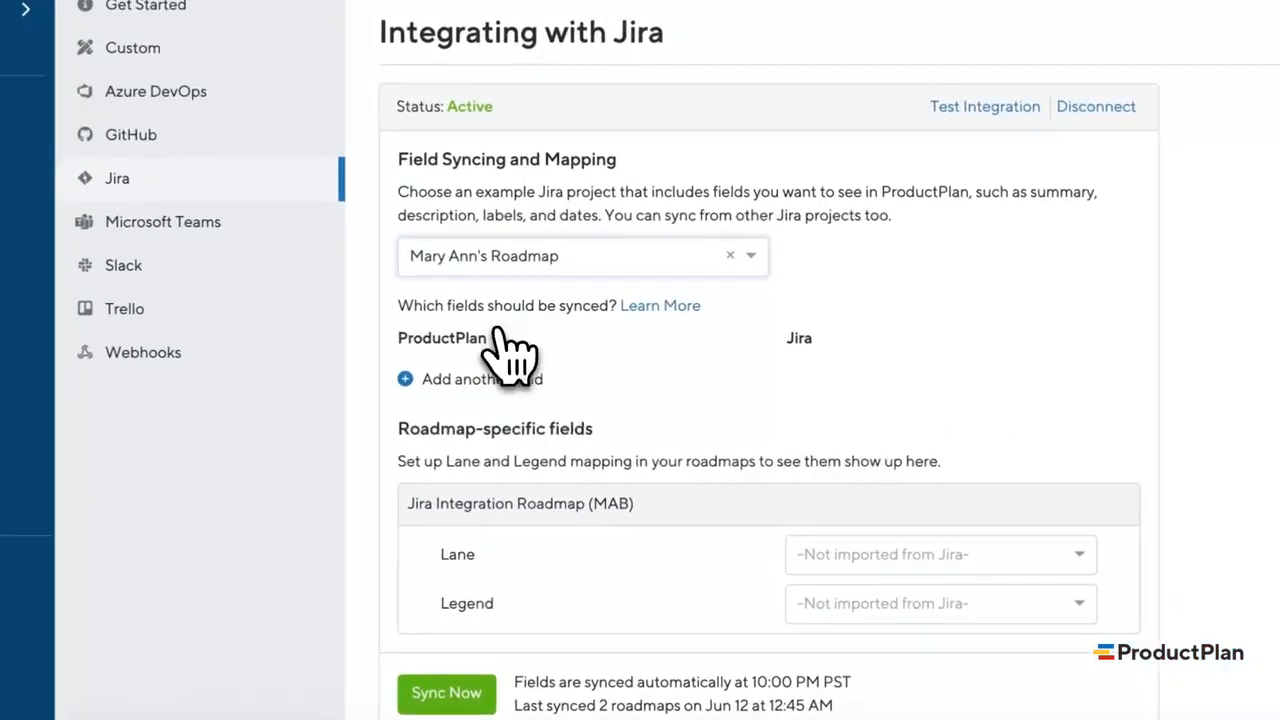
Add two synced fields, mapping Title to Jira's Summary and Description to Jira's Description
click(527, 401)
click(458, 418)
click(462, 427)
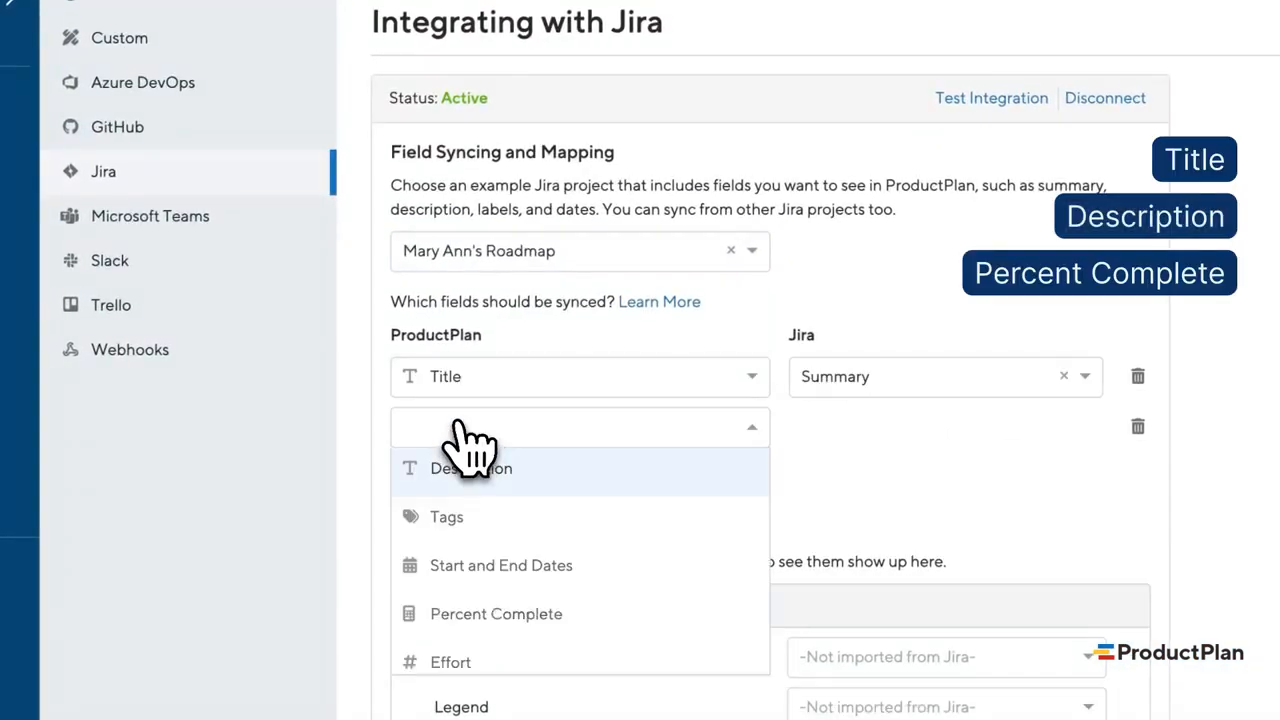
click(466, 458)
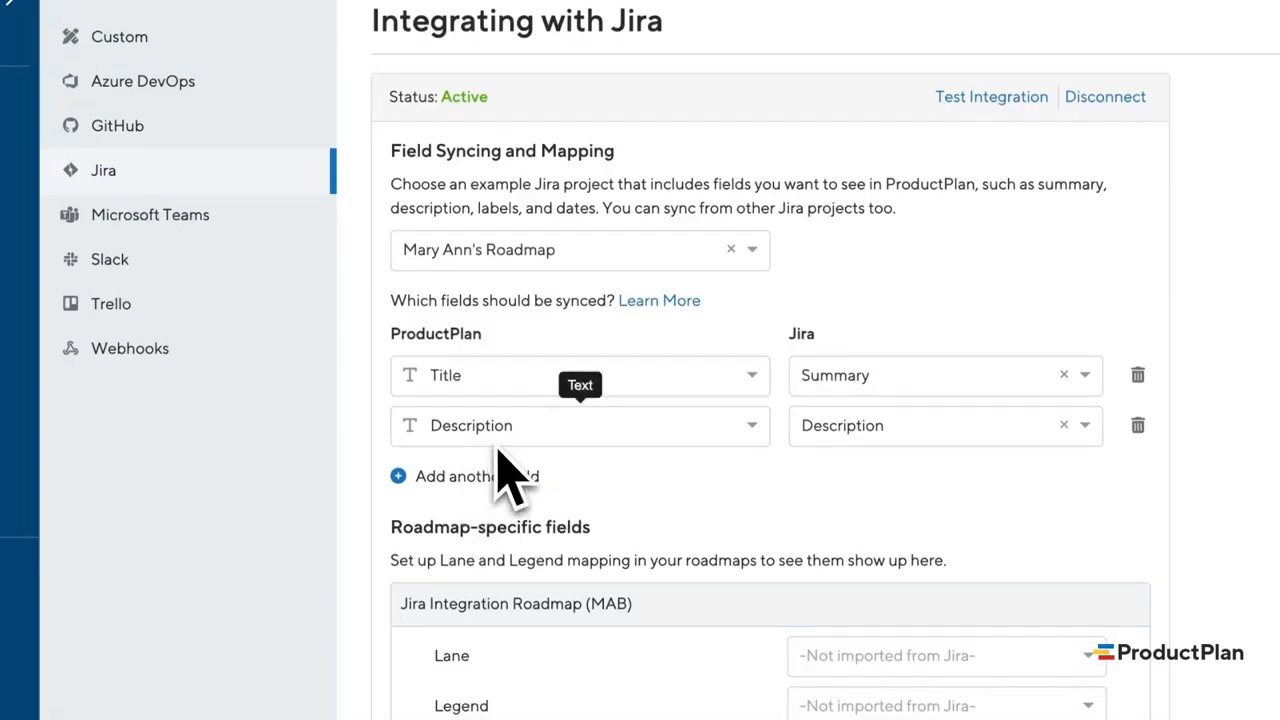
Add Percent Complete as a synced field and map it to Number of Stories
scroll(540, 430, down, 3)
click(510, 325)
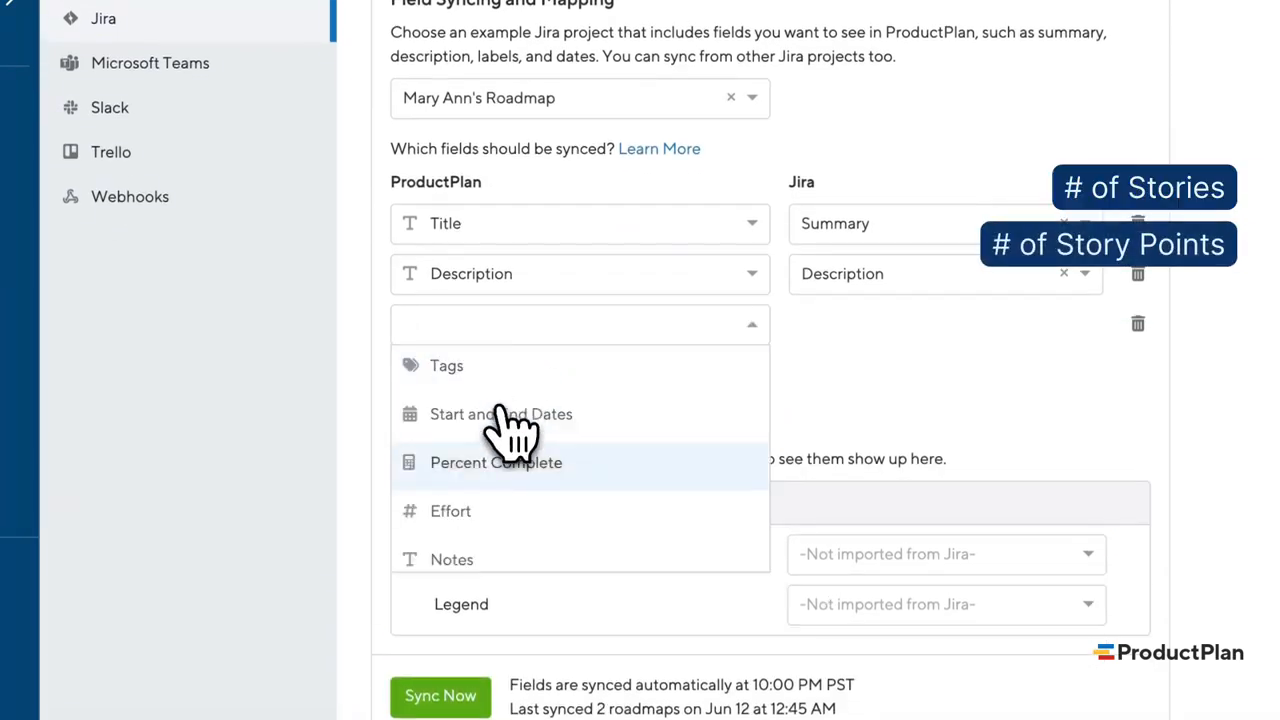
click(505, 462)
click(829, 324)
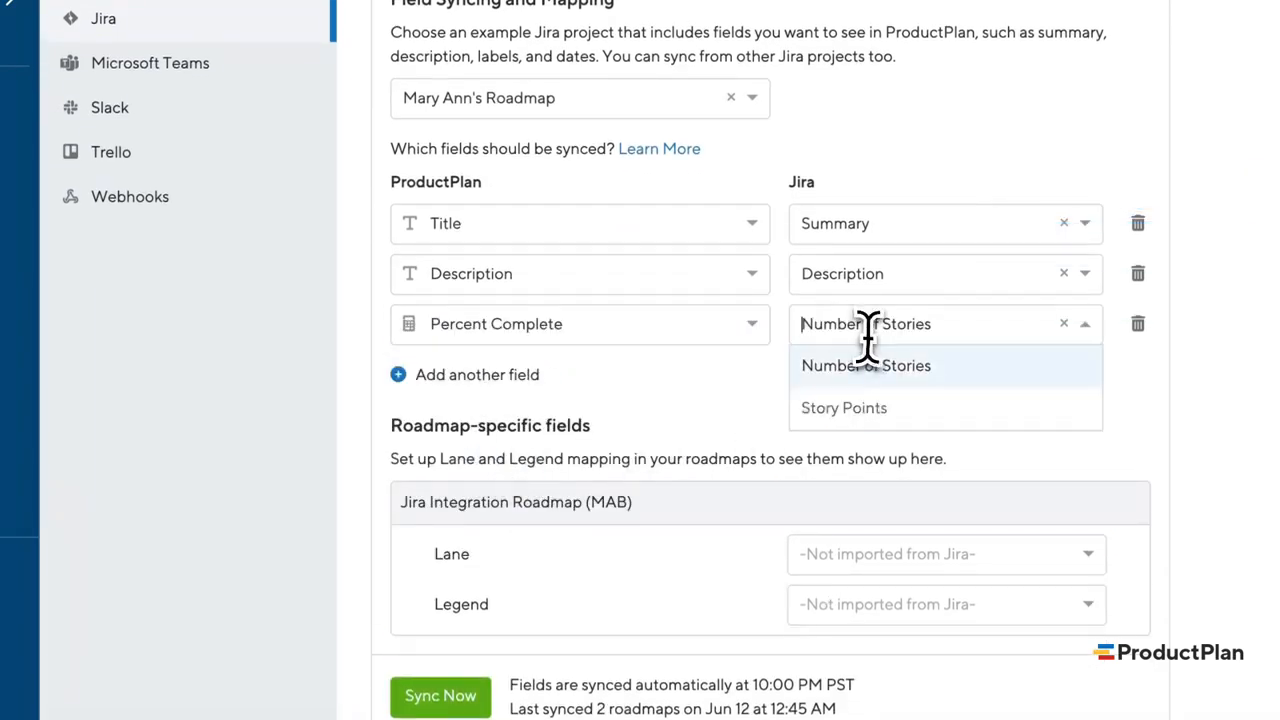
click(864, 377)
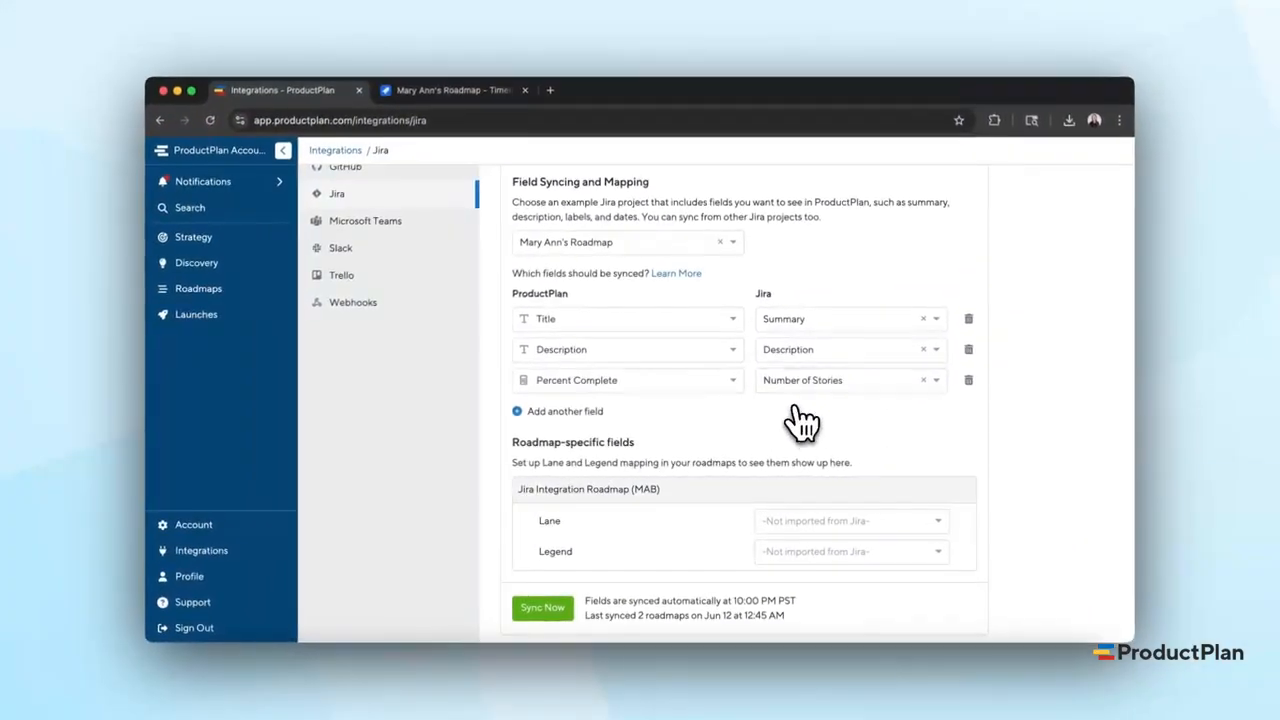
Look at the Jira project's timeline, then return to the integration page and map Percent Complete to Story Points
click(494, 96)
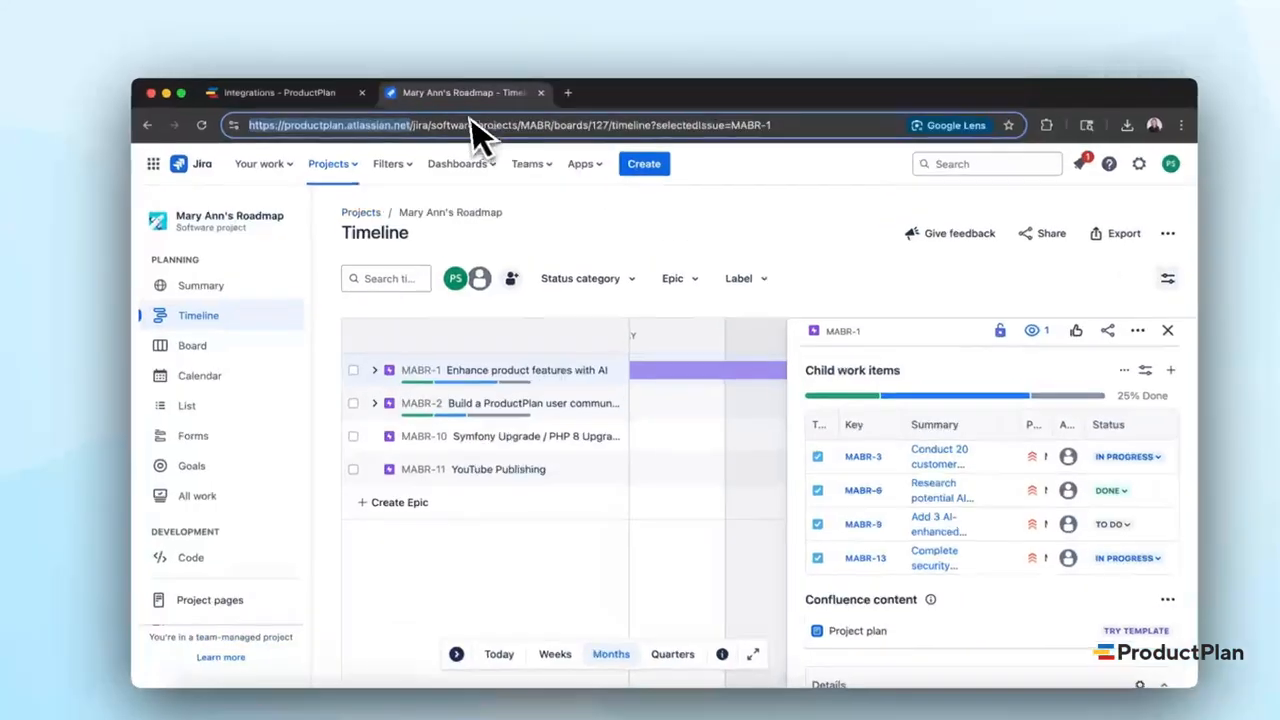
click(318, 93)
click(1008, 554)
click(1030, 629)
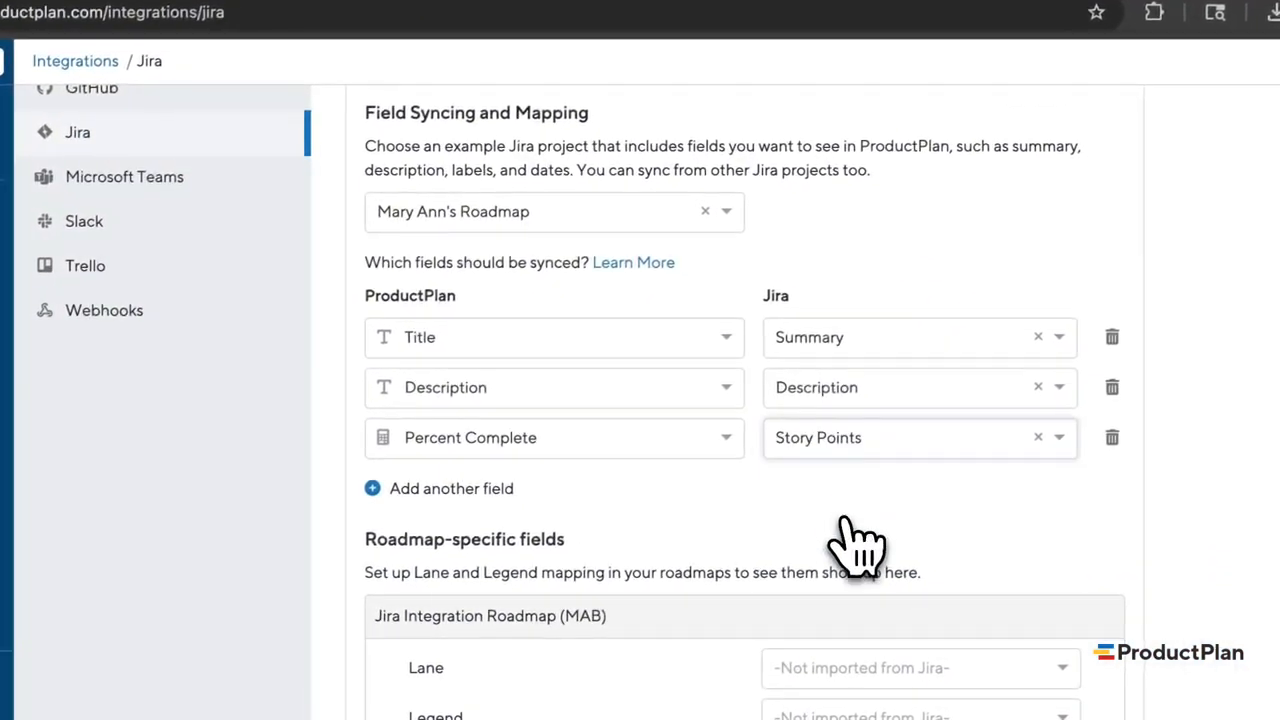
Switch to the Jira timeline and examine the story point estimates of MABR-1's child work items MABR-3 and MABR-6
click(371, 54)
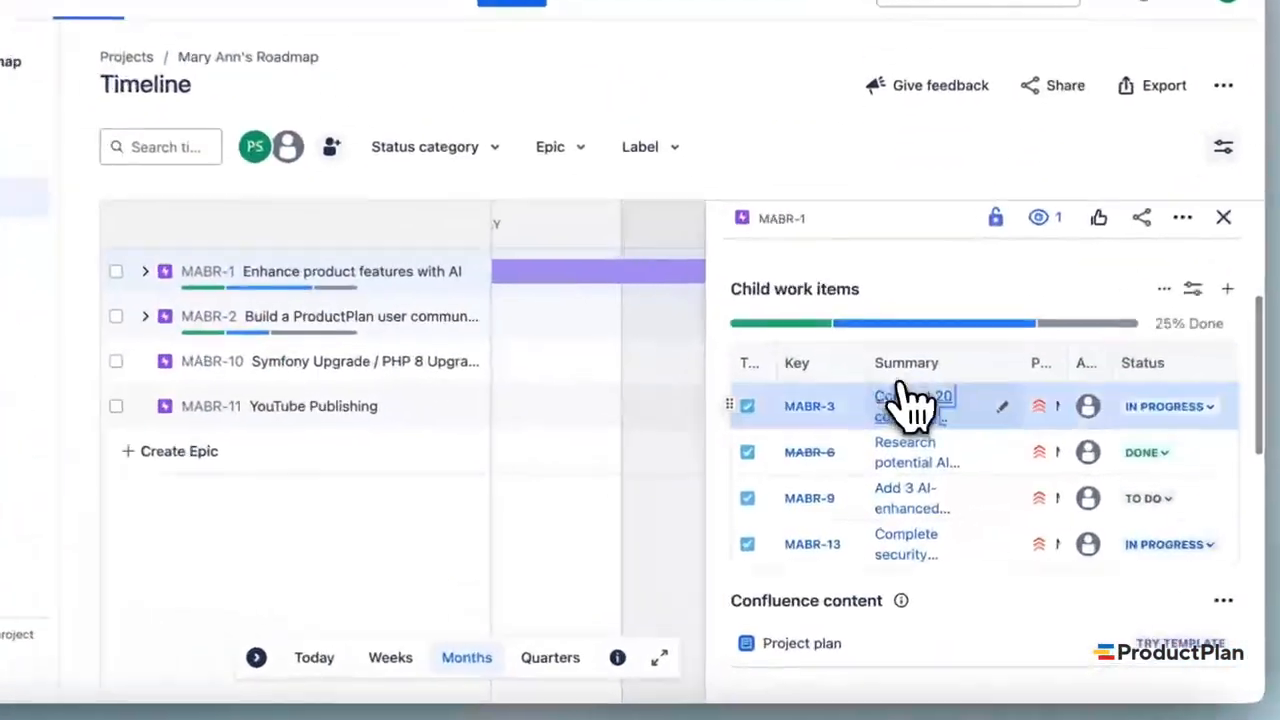
click(905, 400)
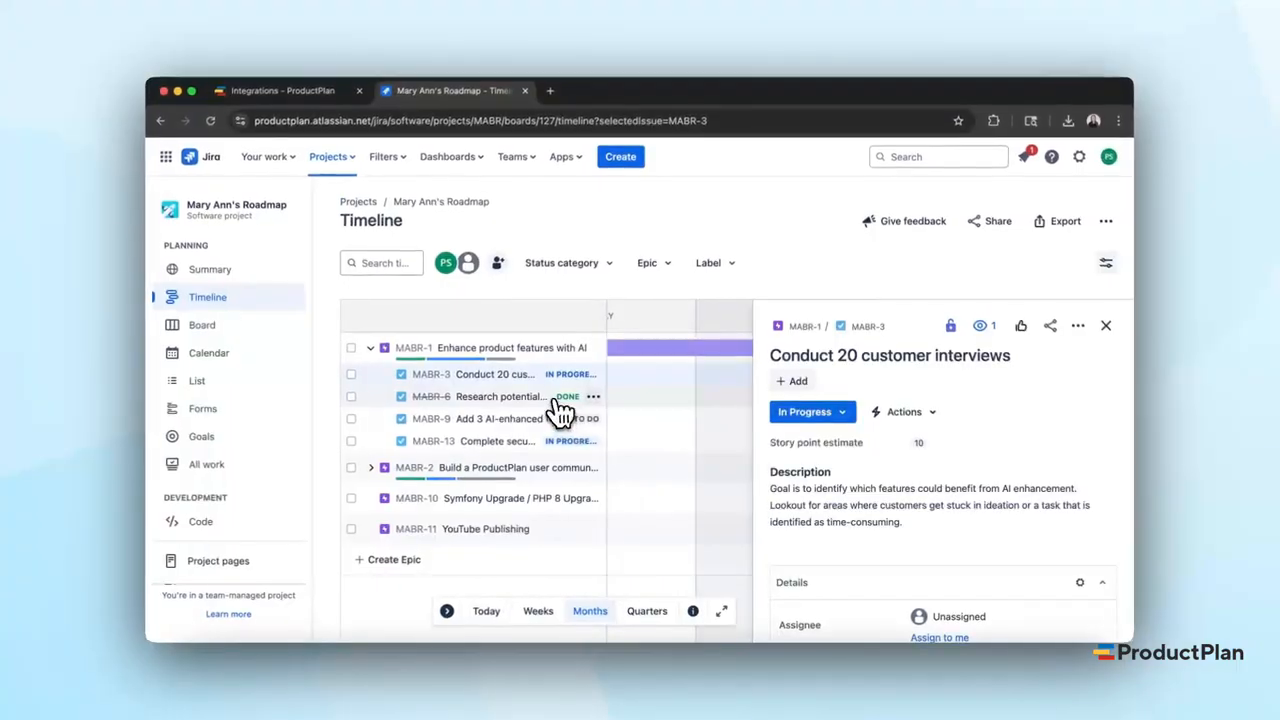
click(359, 326)
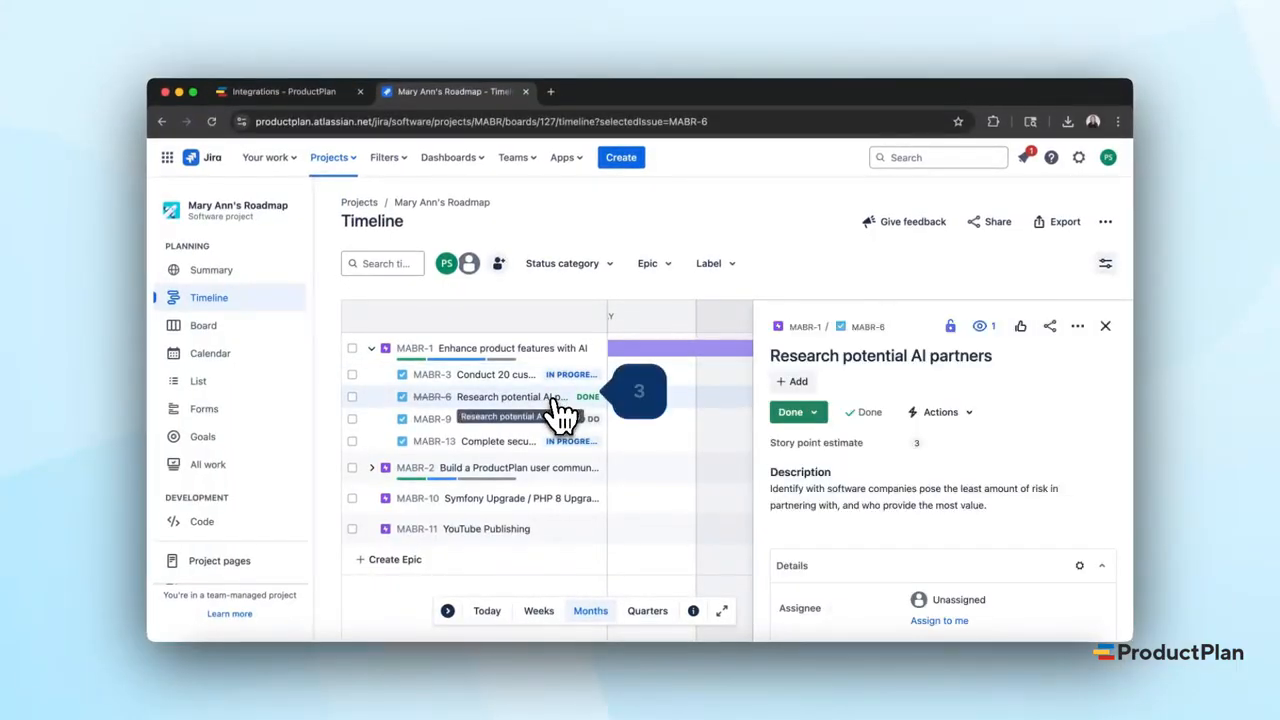
click(545, 420)
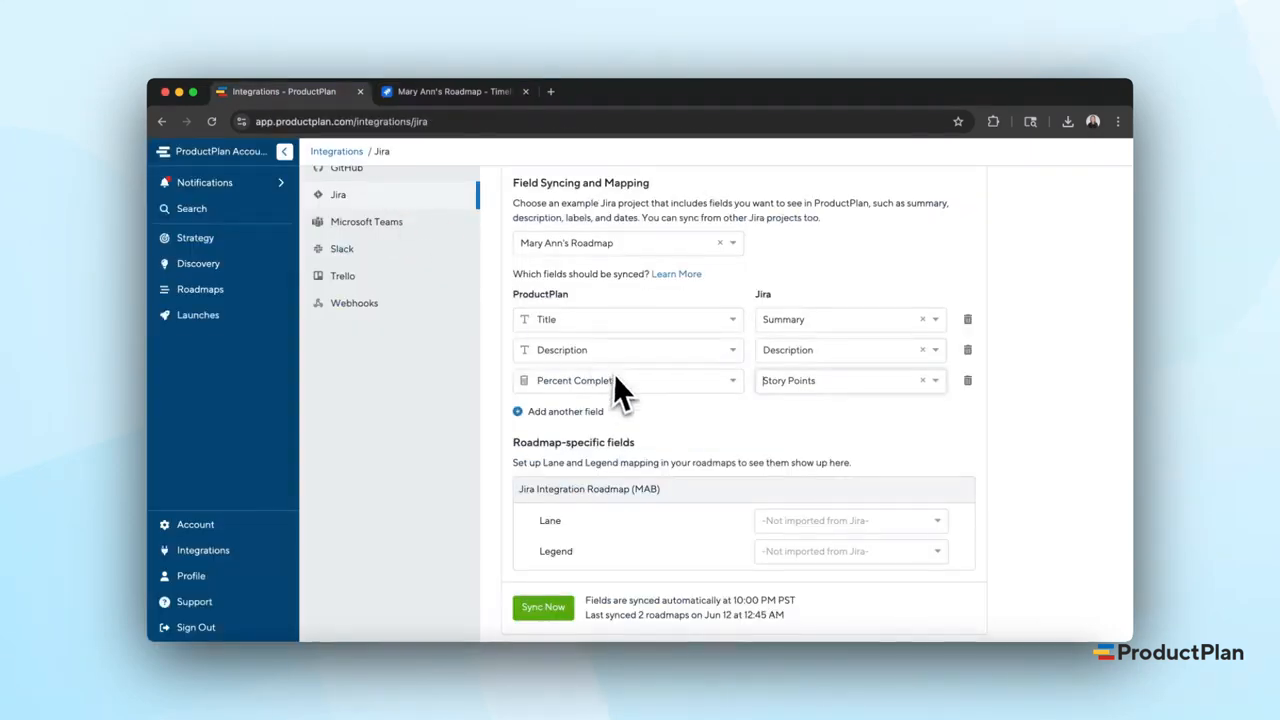
Add Start and End Dates to the synced fields on the integration page, mapping them to Jira's Start date and Due date
click(590, 411)
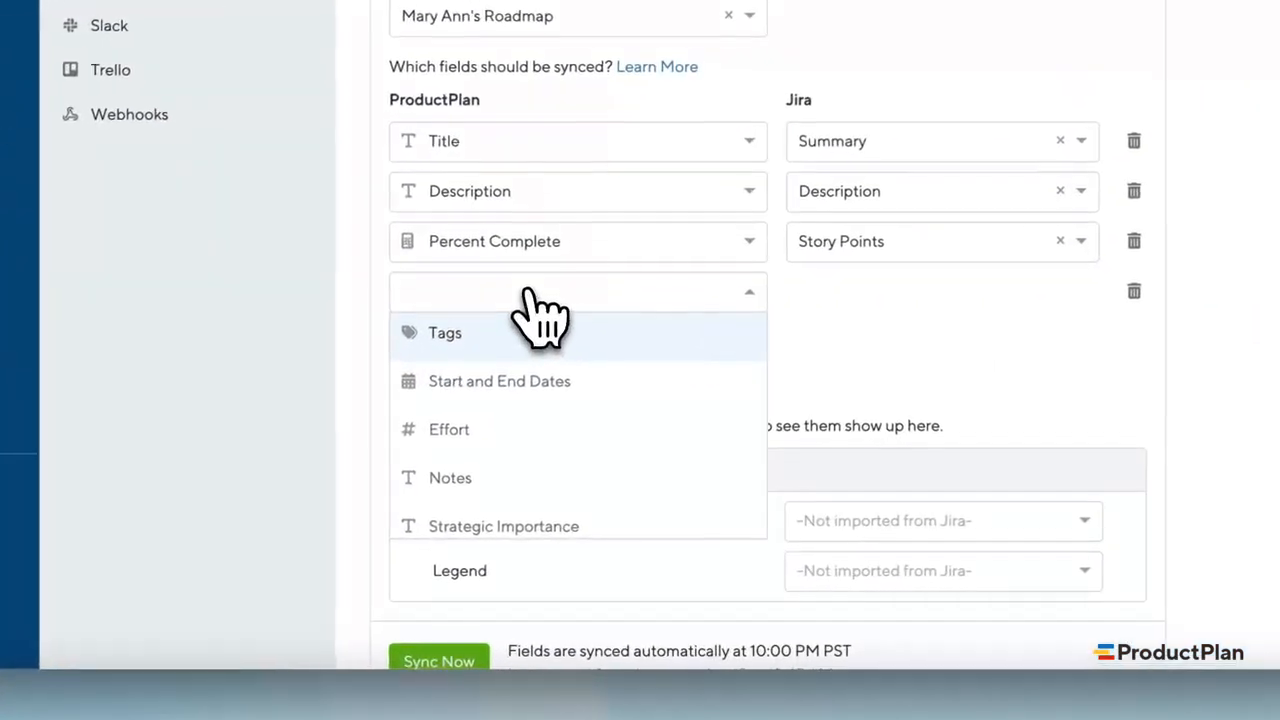
click(532, 380)
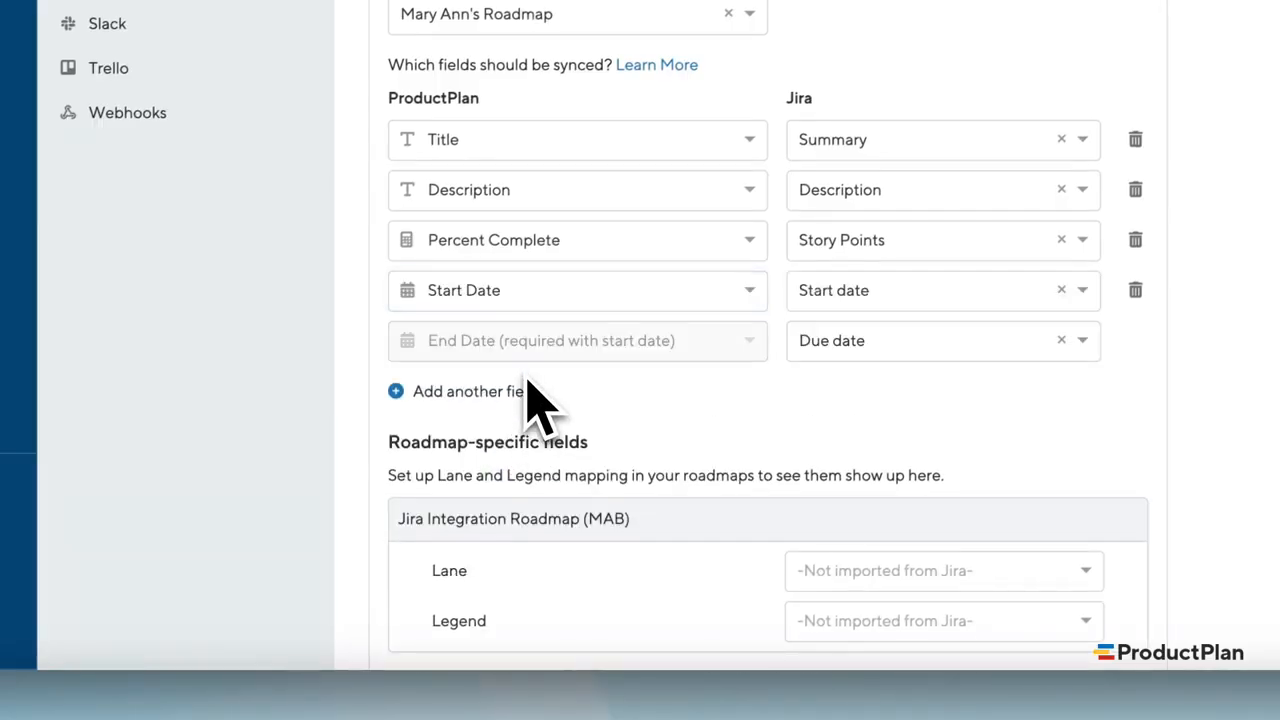
click(826, 290)
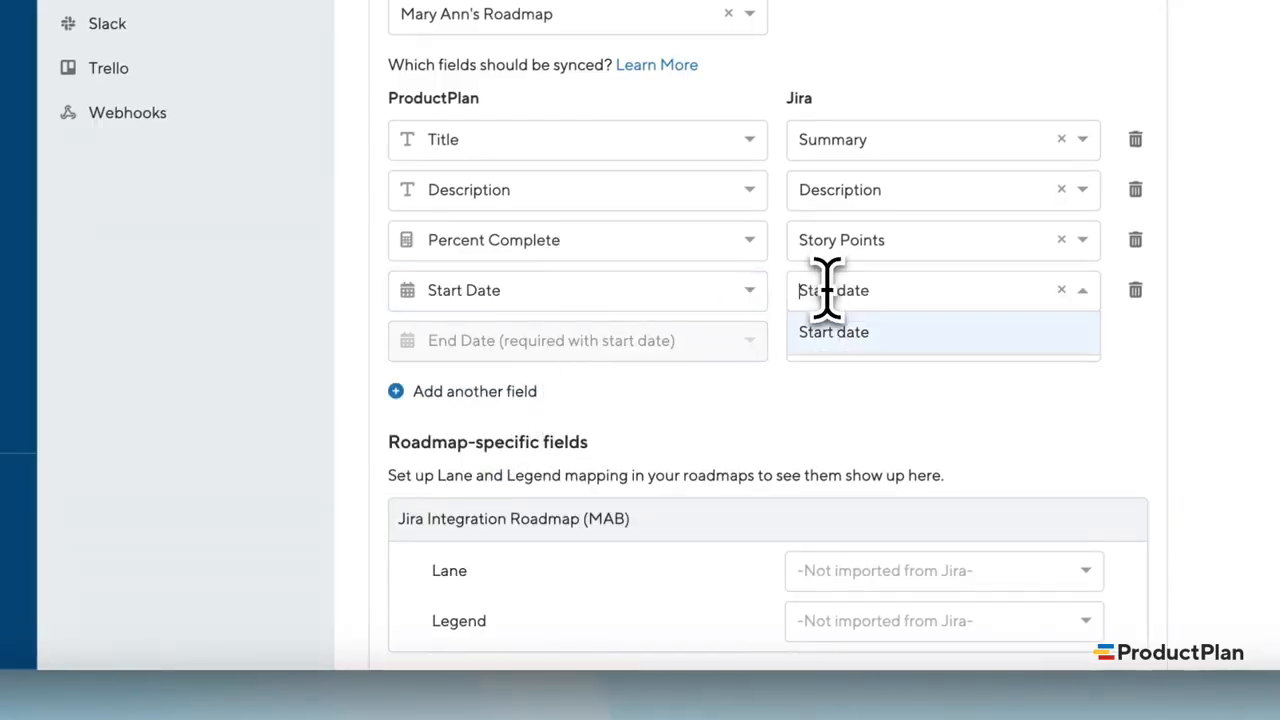
click(836, 332)
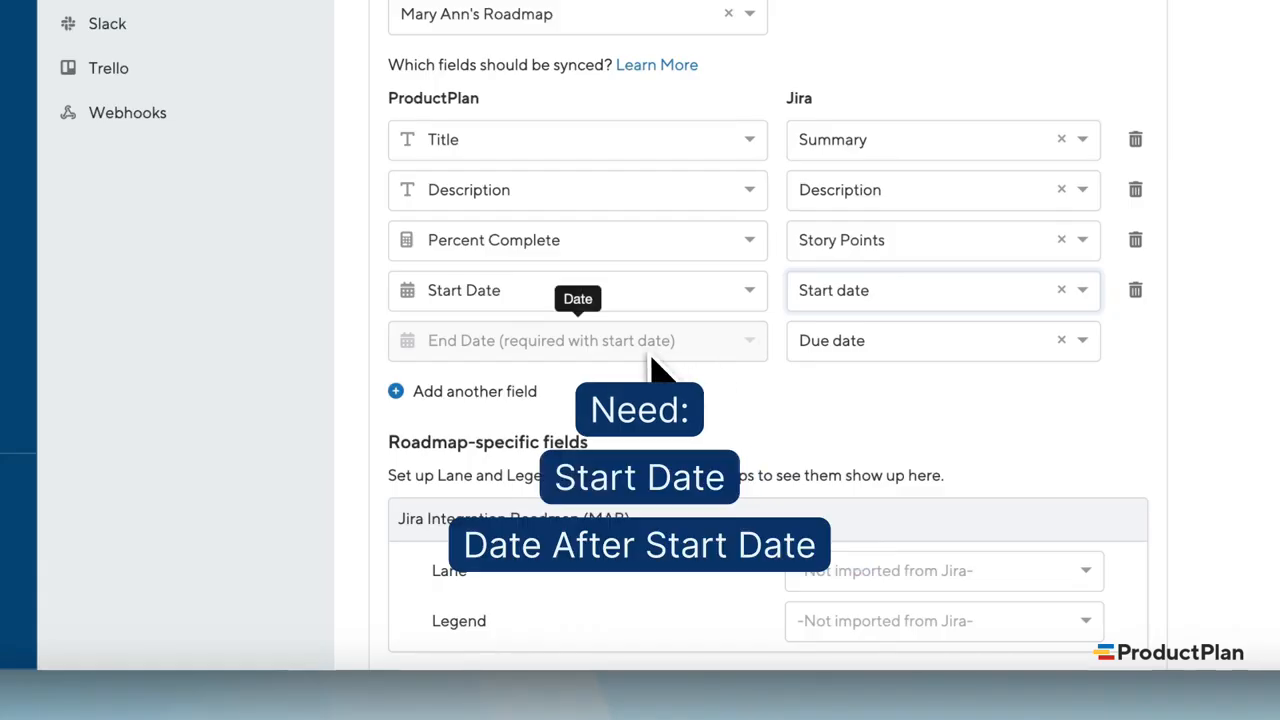
click(845, 344)
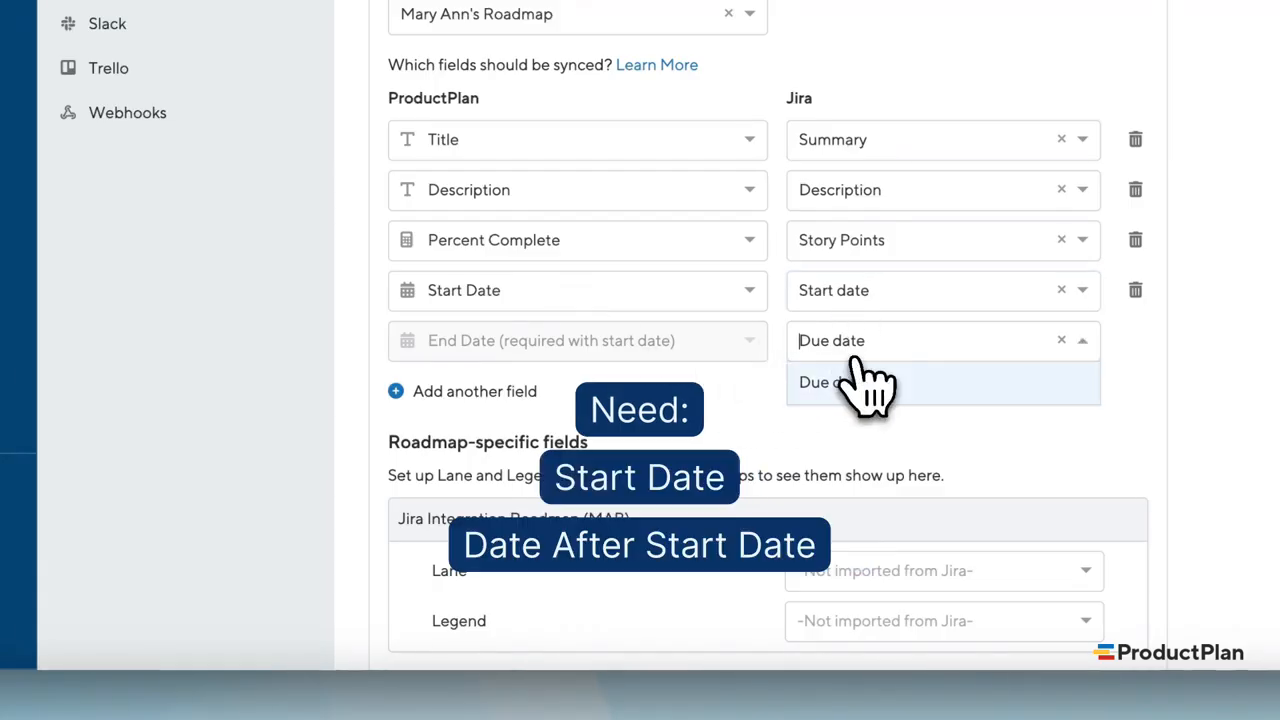
click(852, 382)
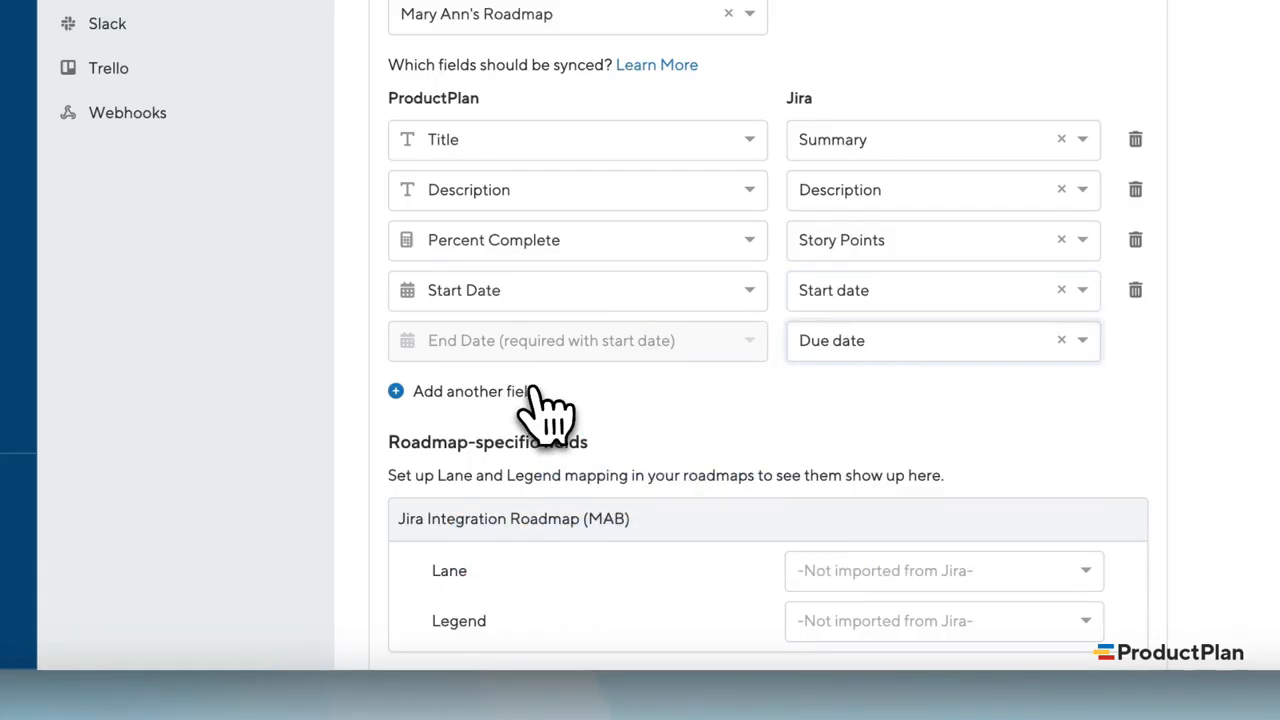
Add Tags as a synced field and map it to Jira's Flagged field
click(470, 391)
click(485, 435)
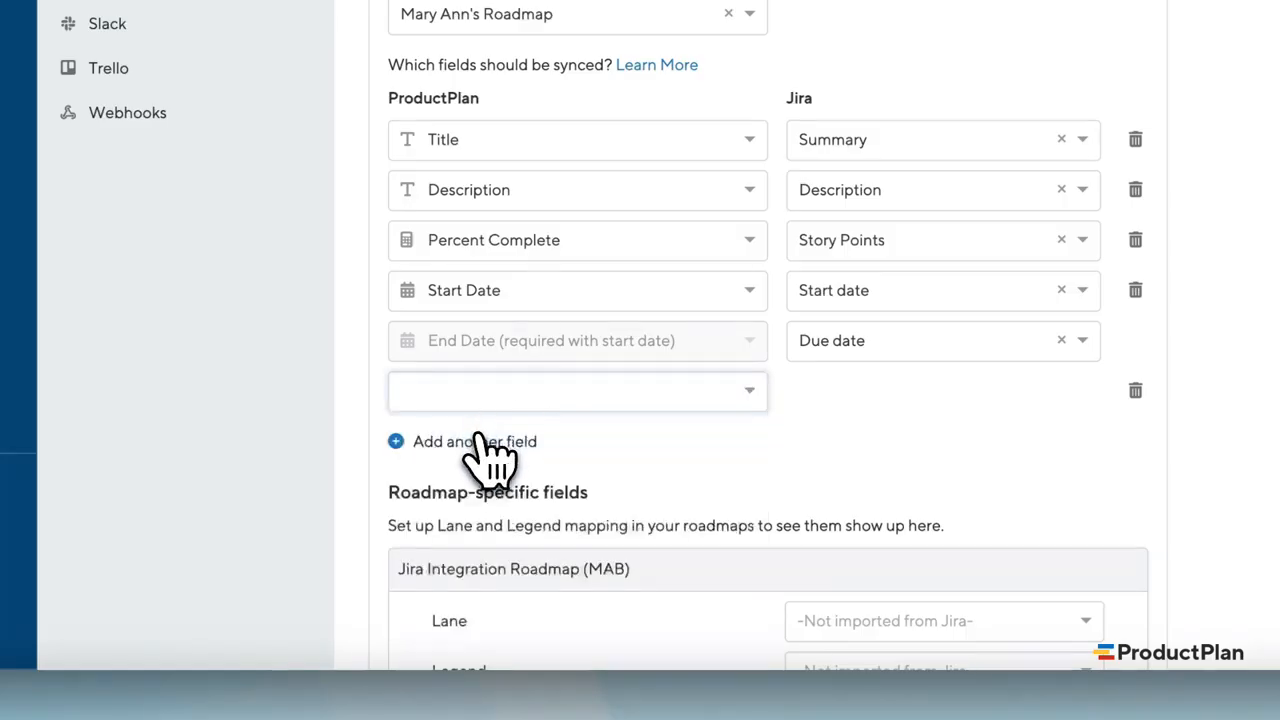
click(816, 390)
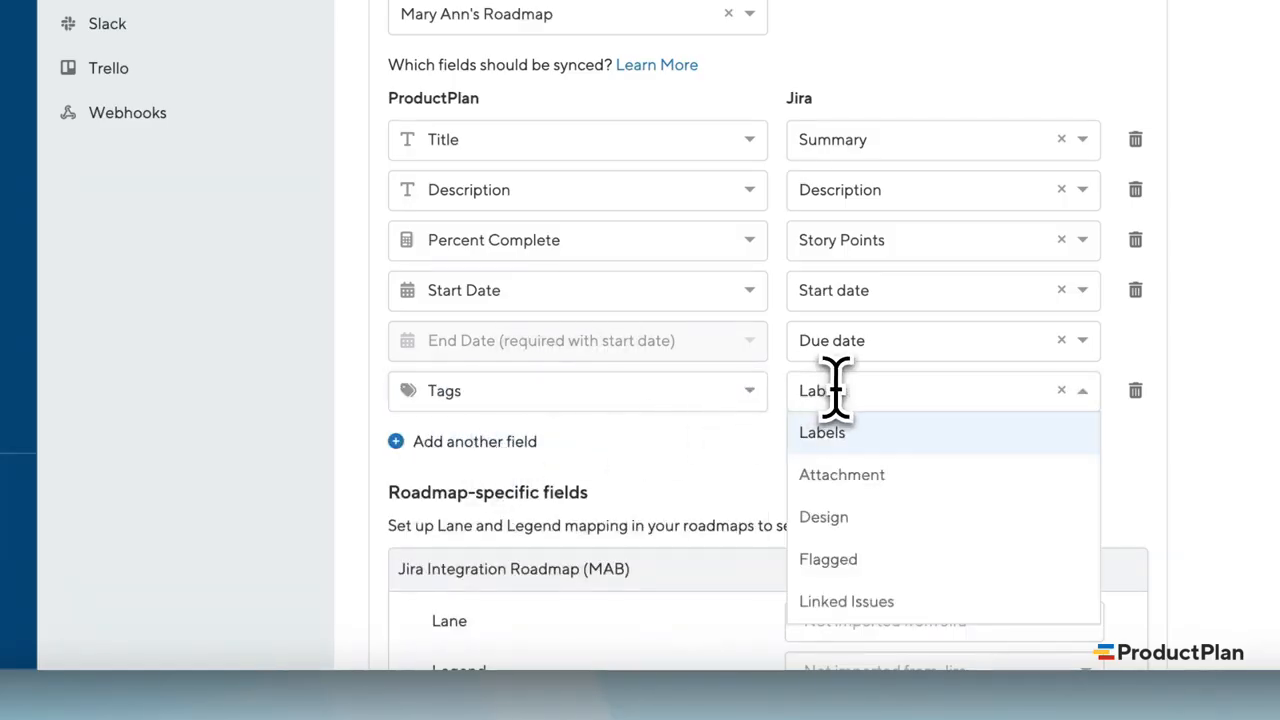
key(Escape)
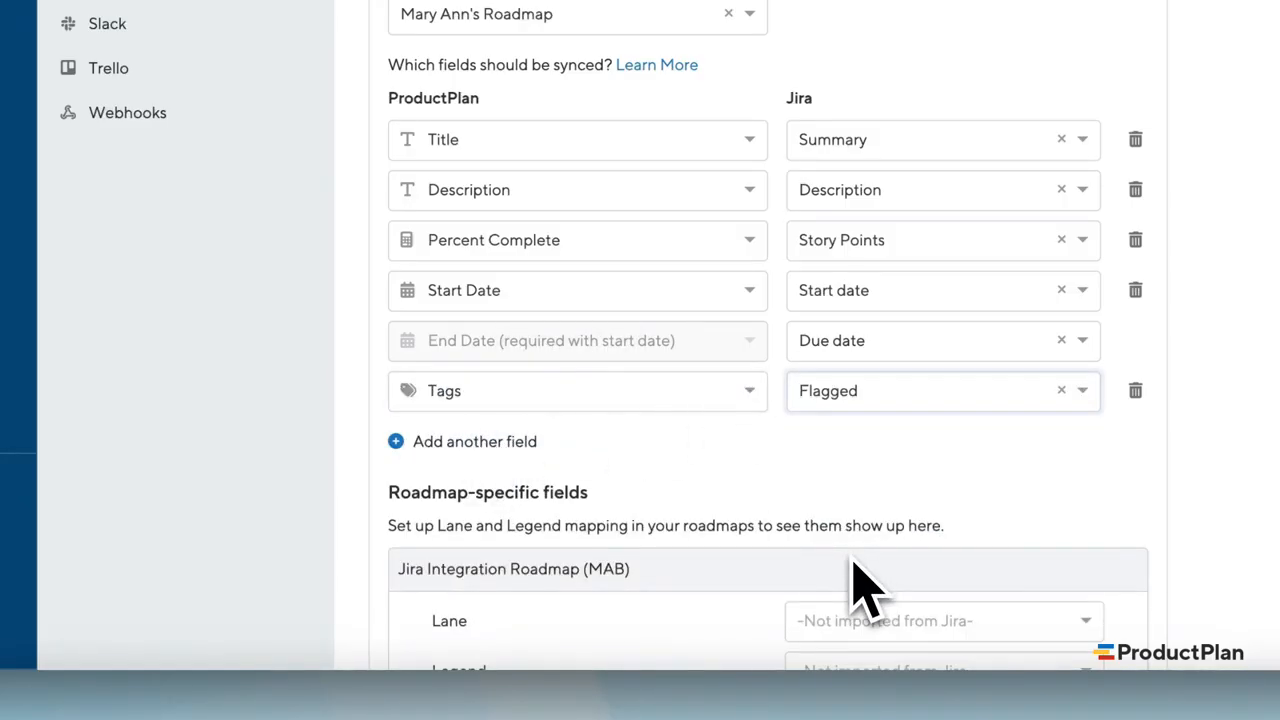
click(861, 472)
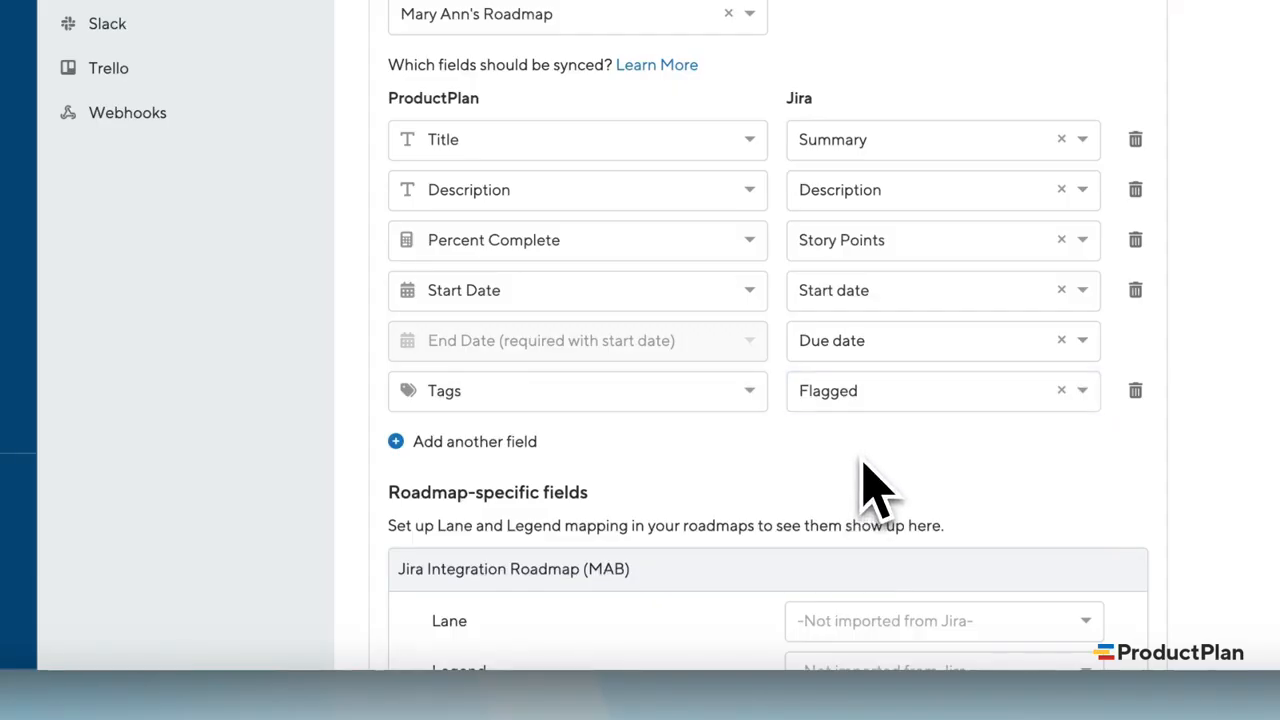
Add another field row and browse the remaining ProductPlan fields available for syncing
scroll(700, 447, down, 2)
click(550, 350)
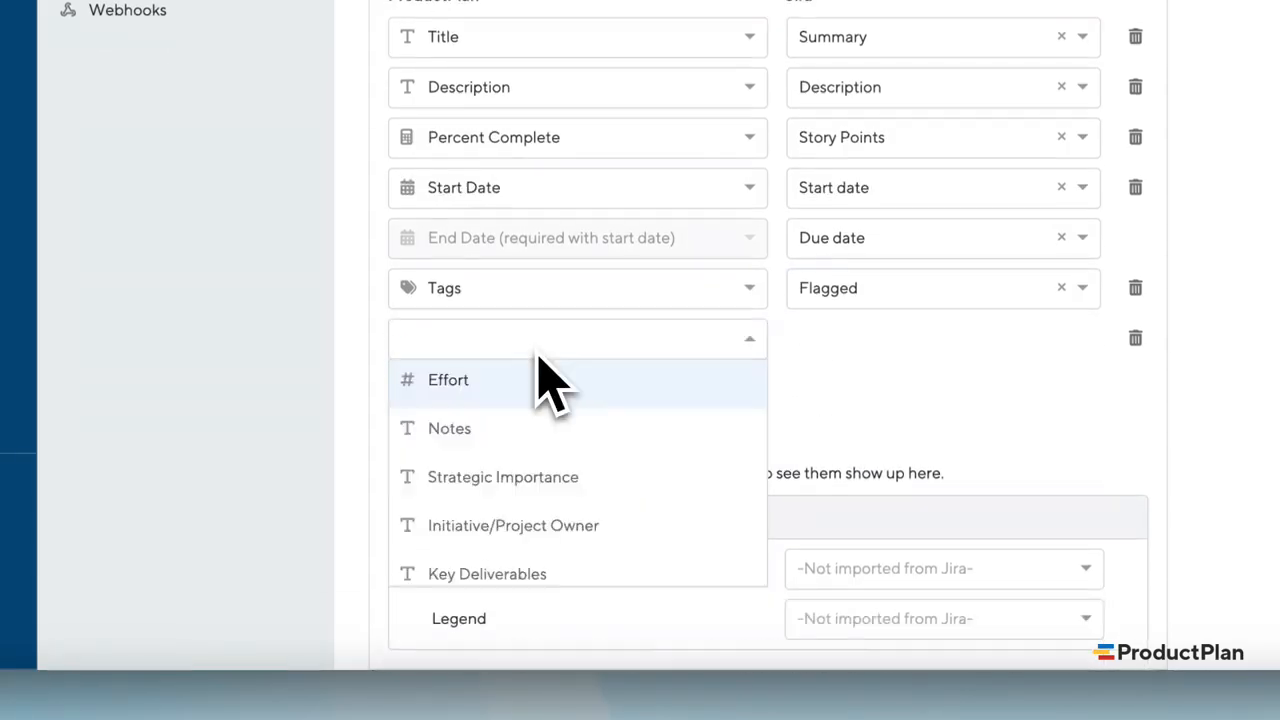
scroll(520, 450, down, 3)
scroll(520, 450, down, 2)
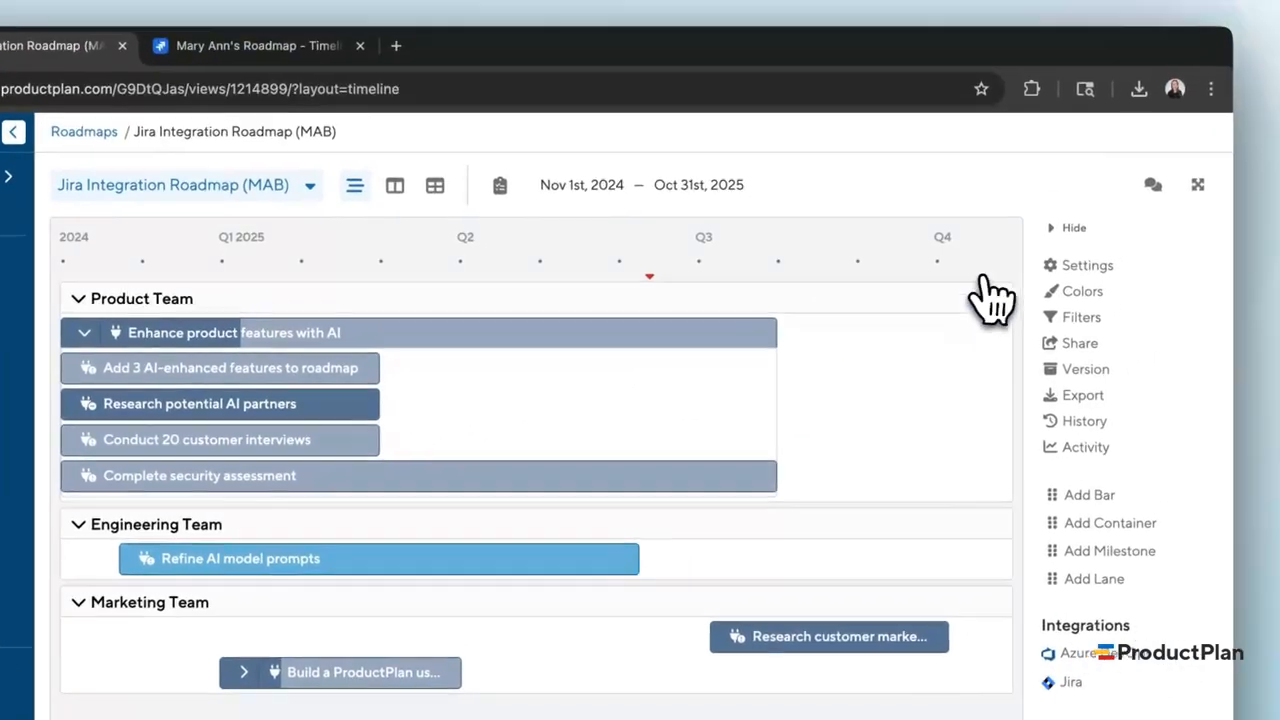
Open the integration settings of the Jira Integration Roadmap (MAB) and examine its mapping options
click(1029, 243)
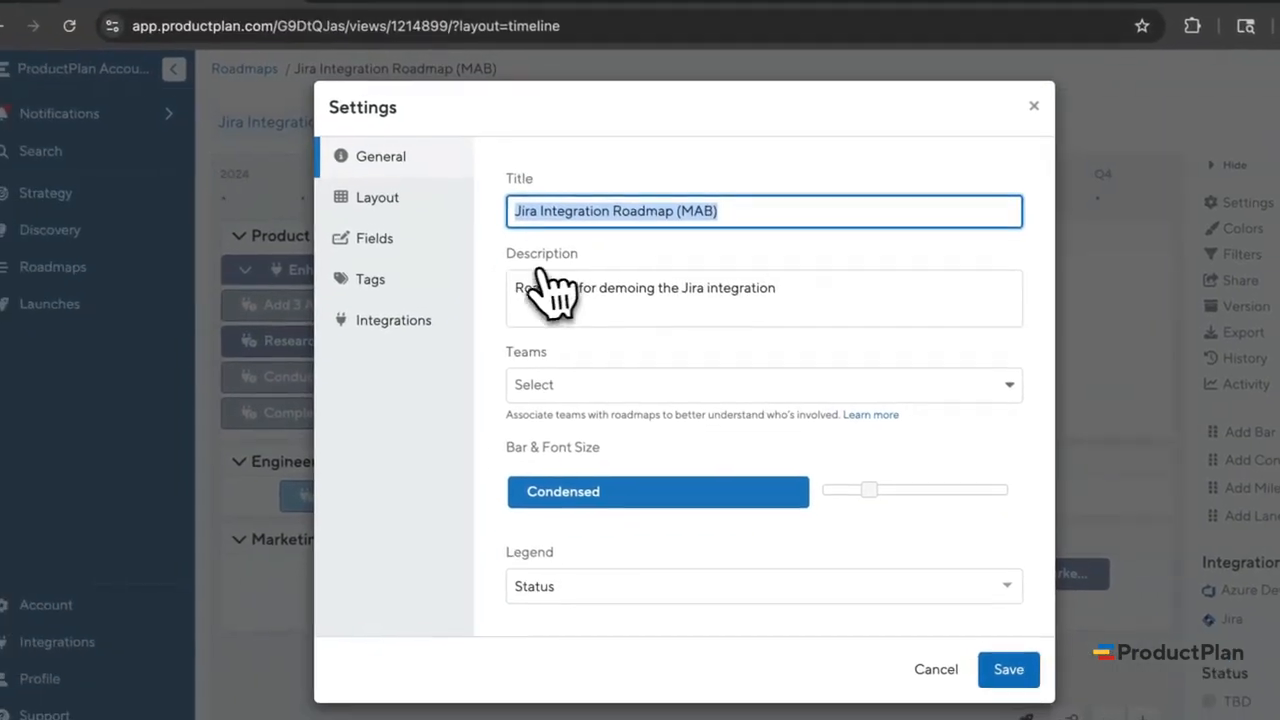
click(410, 316)
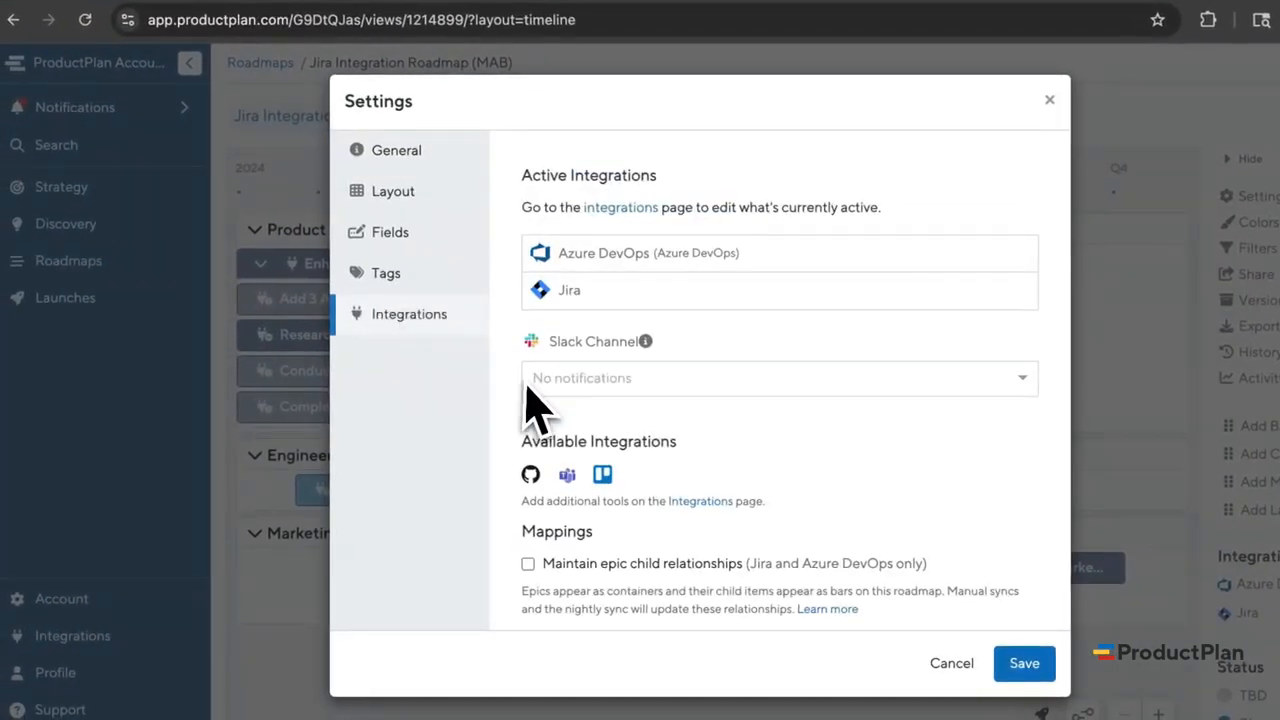
scroll(530, 405, down, 3)
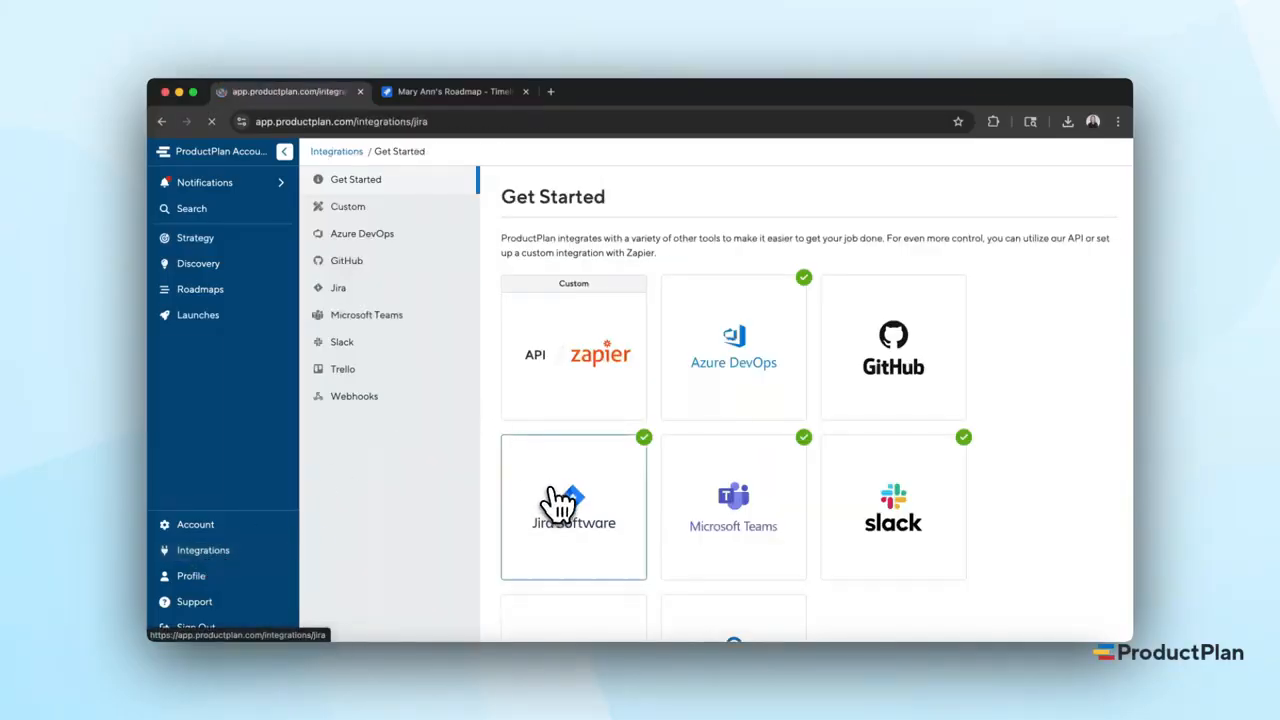
Search for "teams" among the Jira fields offered for the Lane mapping of the Jira Integration Roadmap (MAB)
scroll(562, 508, down, 6)
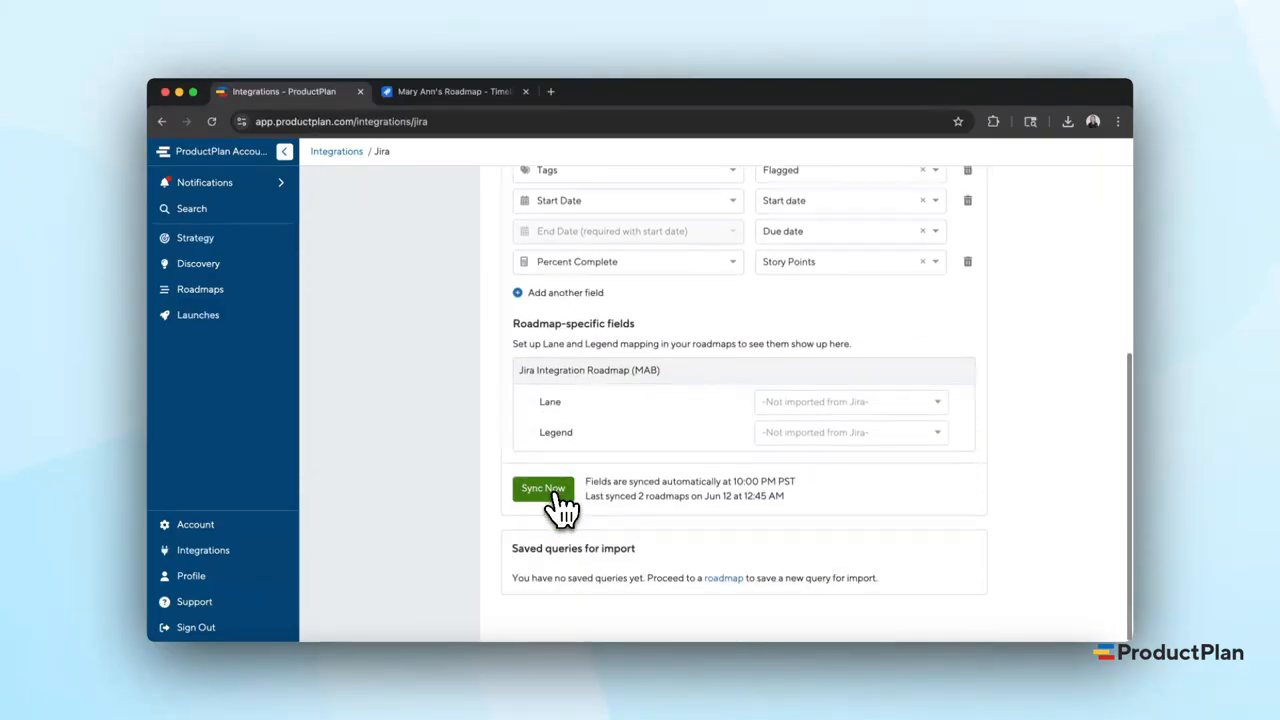
click(789, 403)
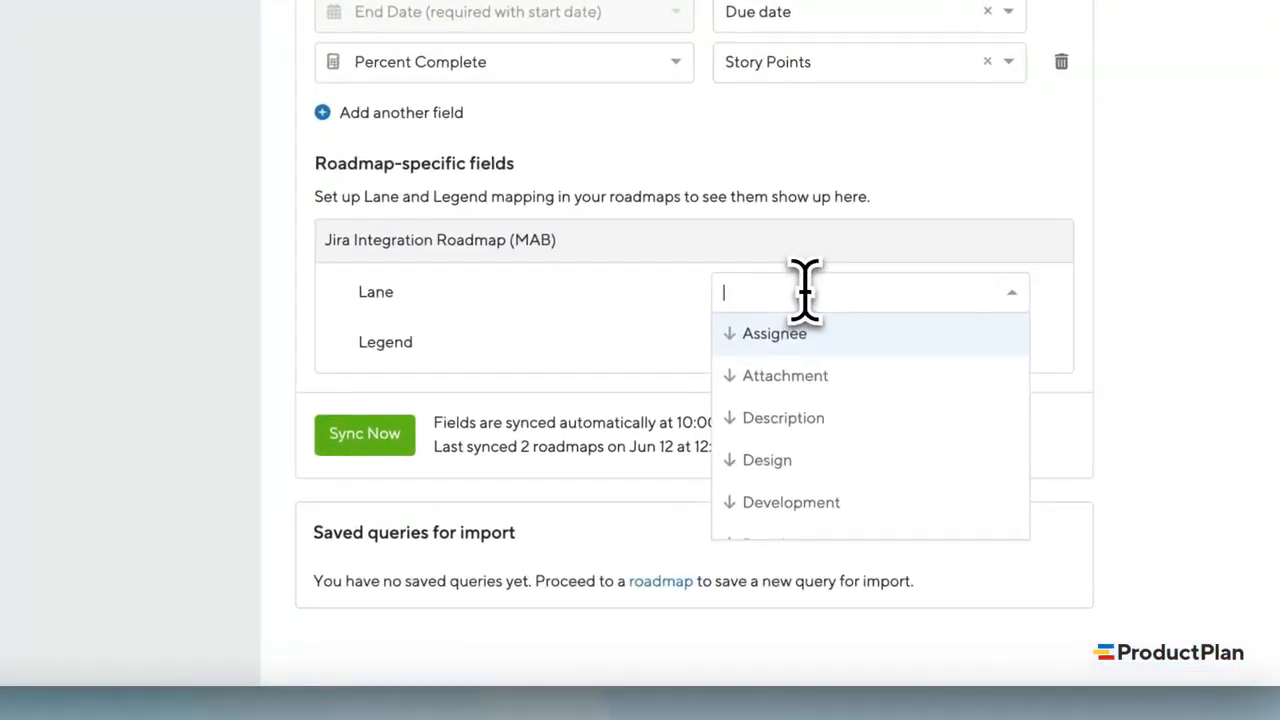
text(teams)
key(Escape)
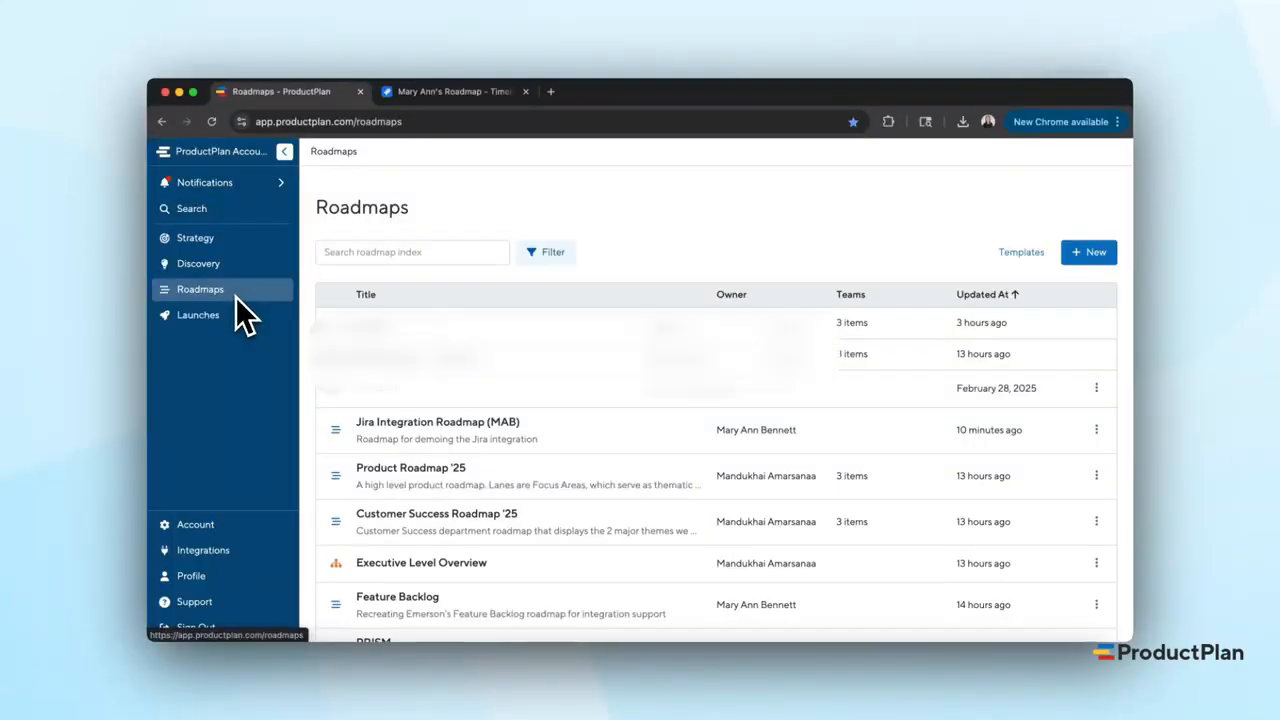
Open the Jira Integration Roadmap (MAB) from the roadmap list
click(406, 424)
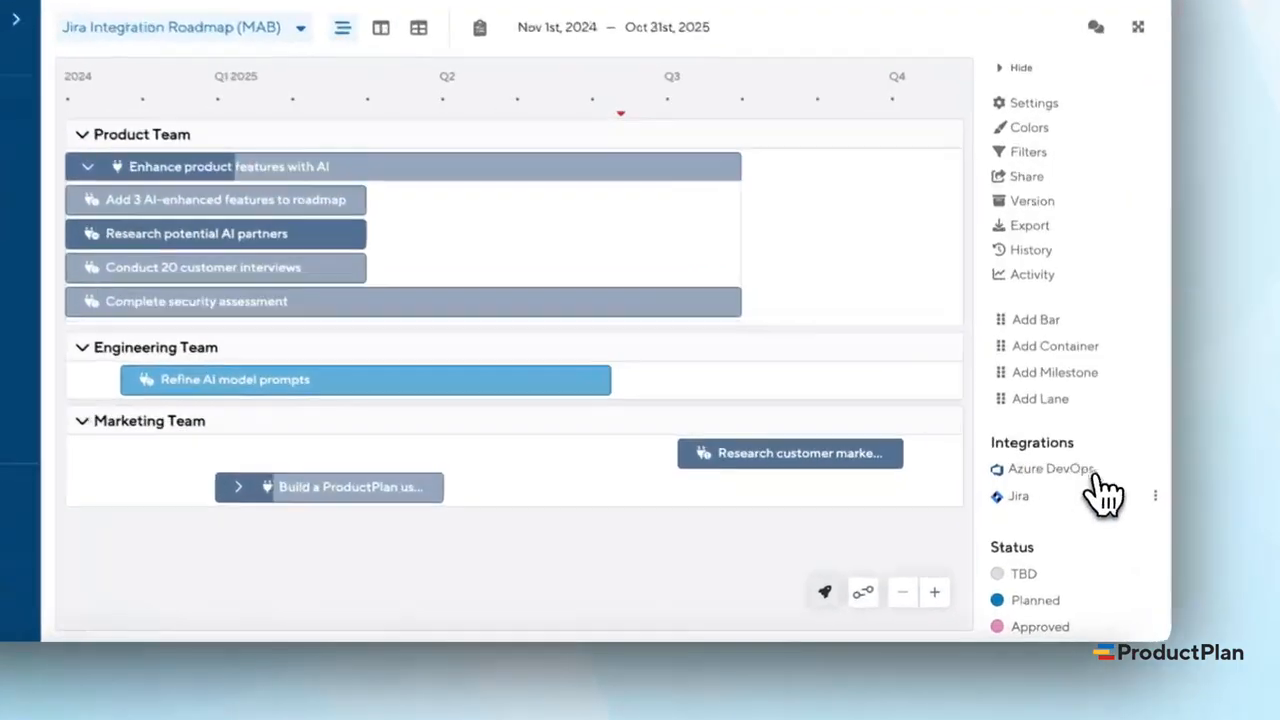
Start an import from Jira into the roadmap and accept the field mappings with the Lane mapped to Team
click(1120, 534)
click(1072, 579)
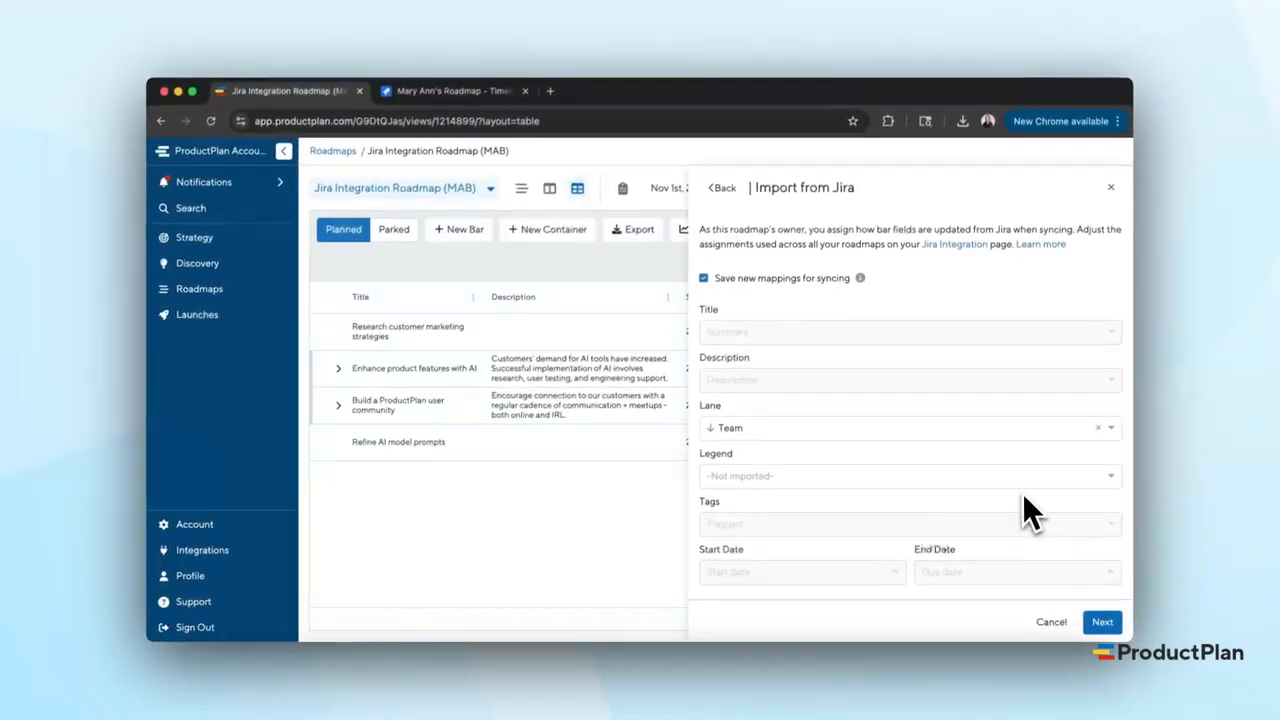
click(1063, 433)
click(1046, 400)
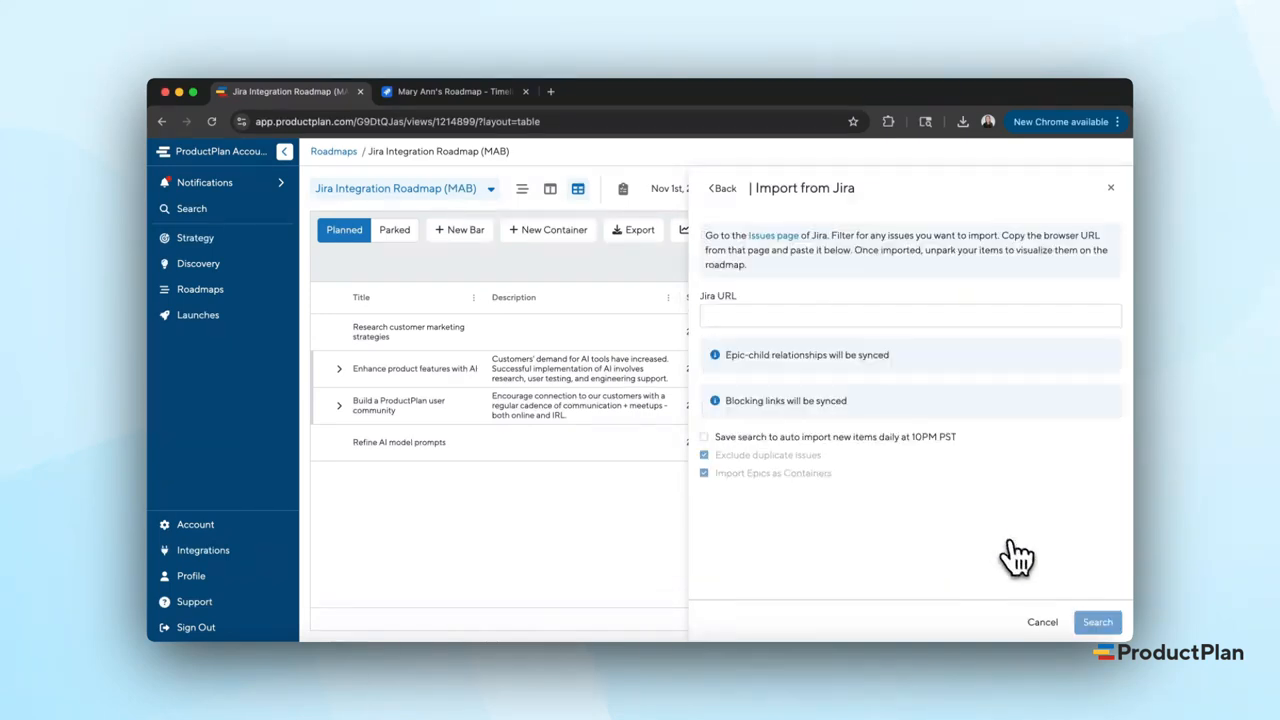
Switch to Jira, list all work and filter it to the MABR project
click(465, 91)
click(392, 157)
click(480, 490)
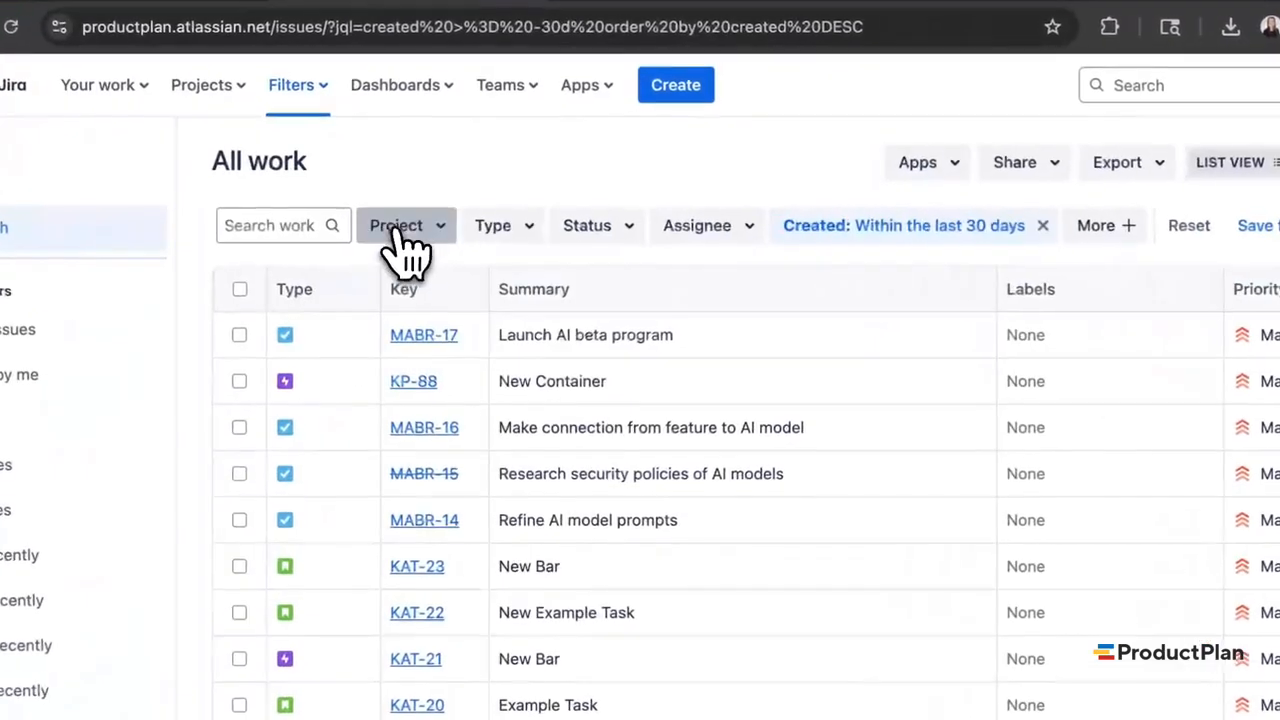
click(453, 245)
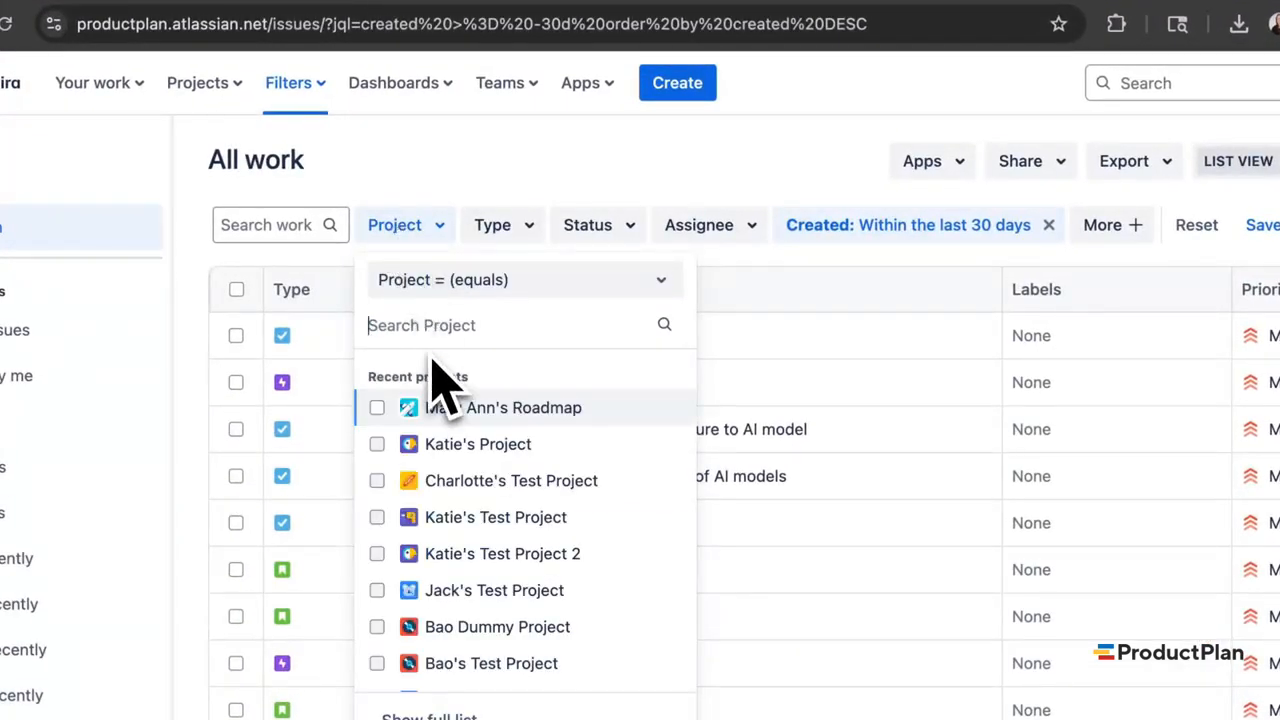
click(445, 418)
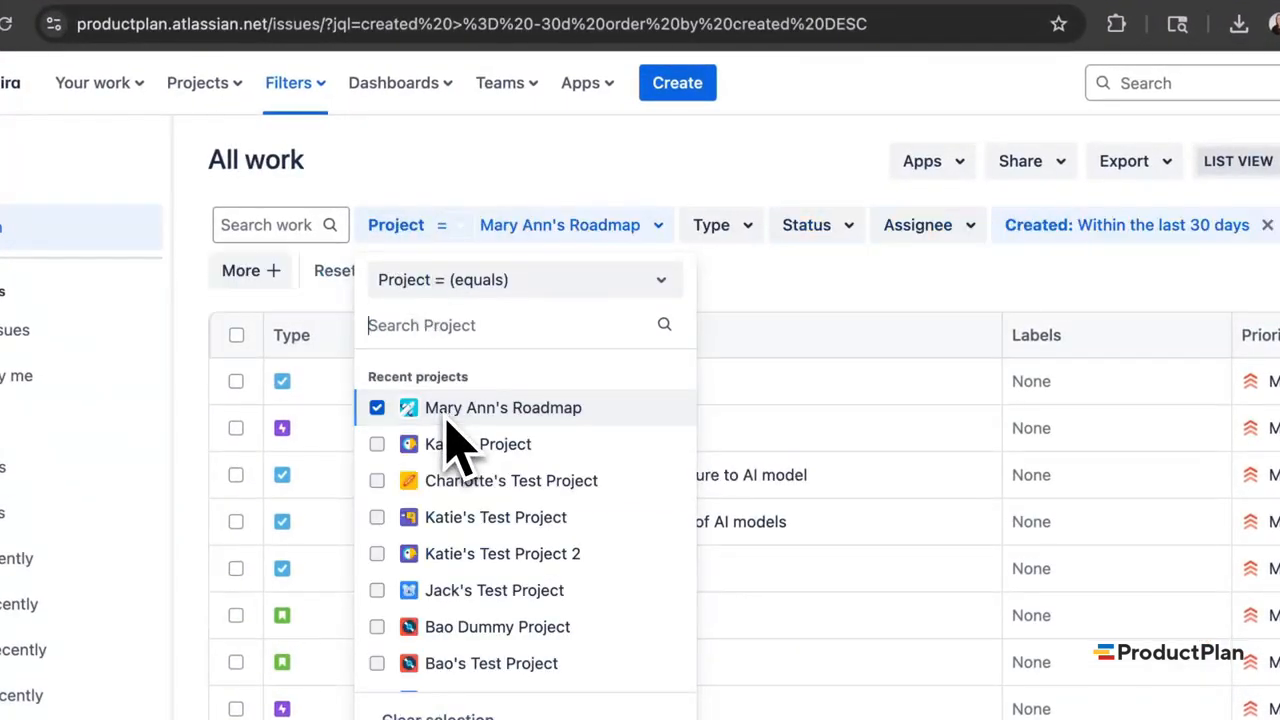
click(634, 192)
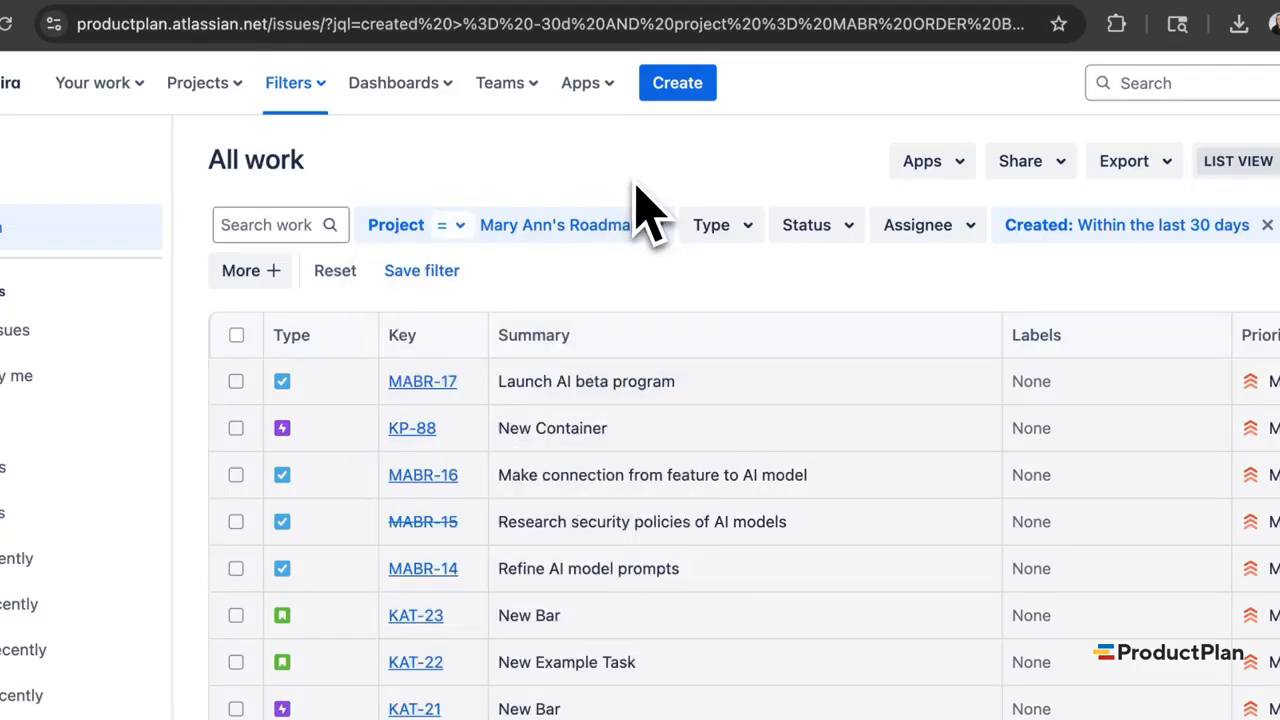
Filter the work items to the Epic and Task types and review the available Status filter options
click(737, 238)
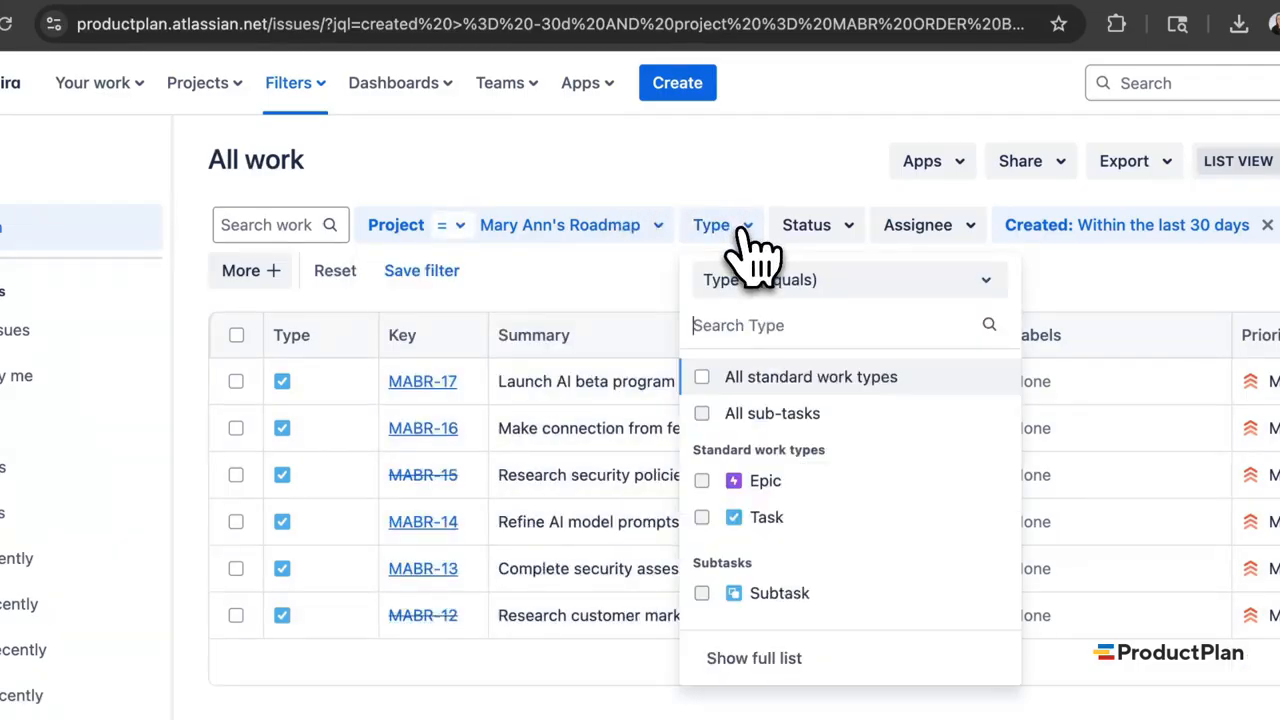
click(757, 484)
click(752, 517)
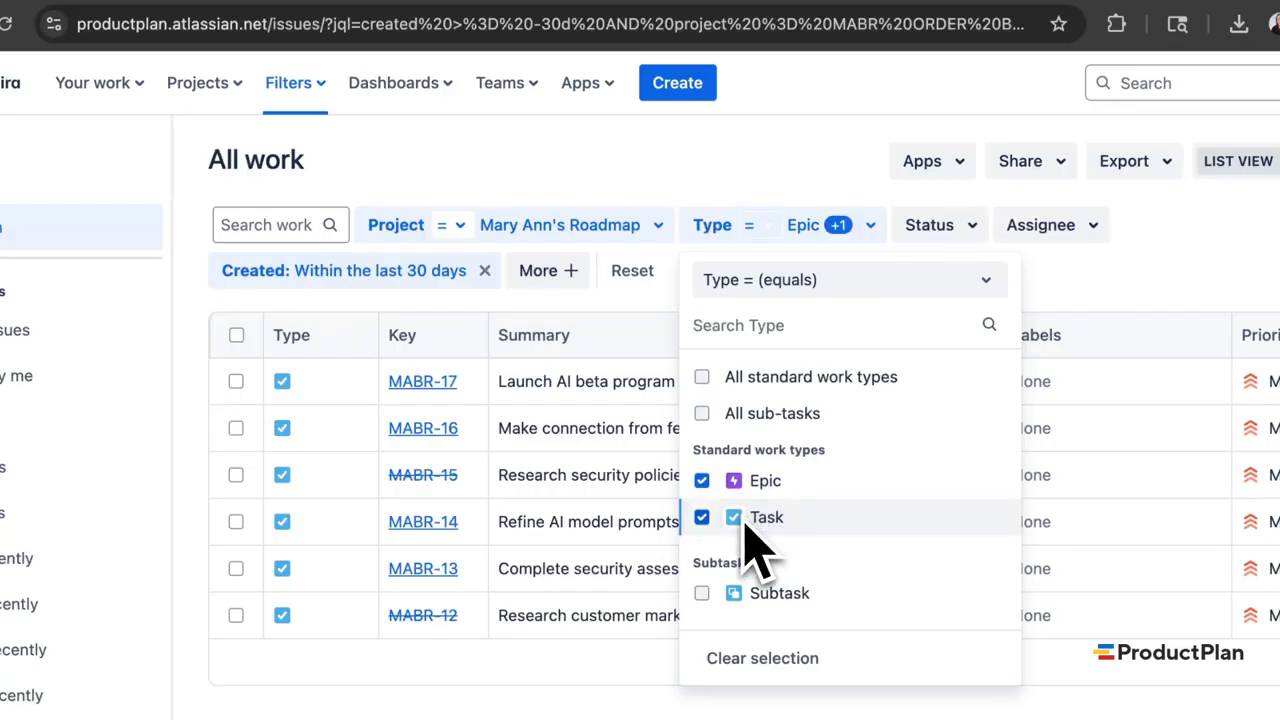
click(840, 222)
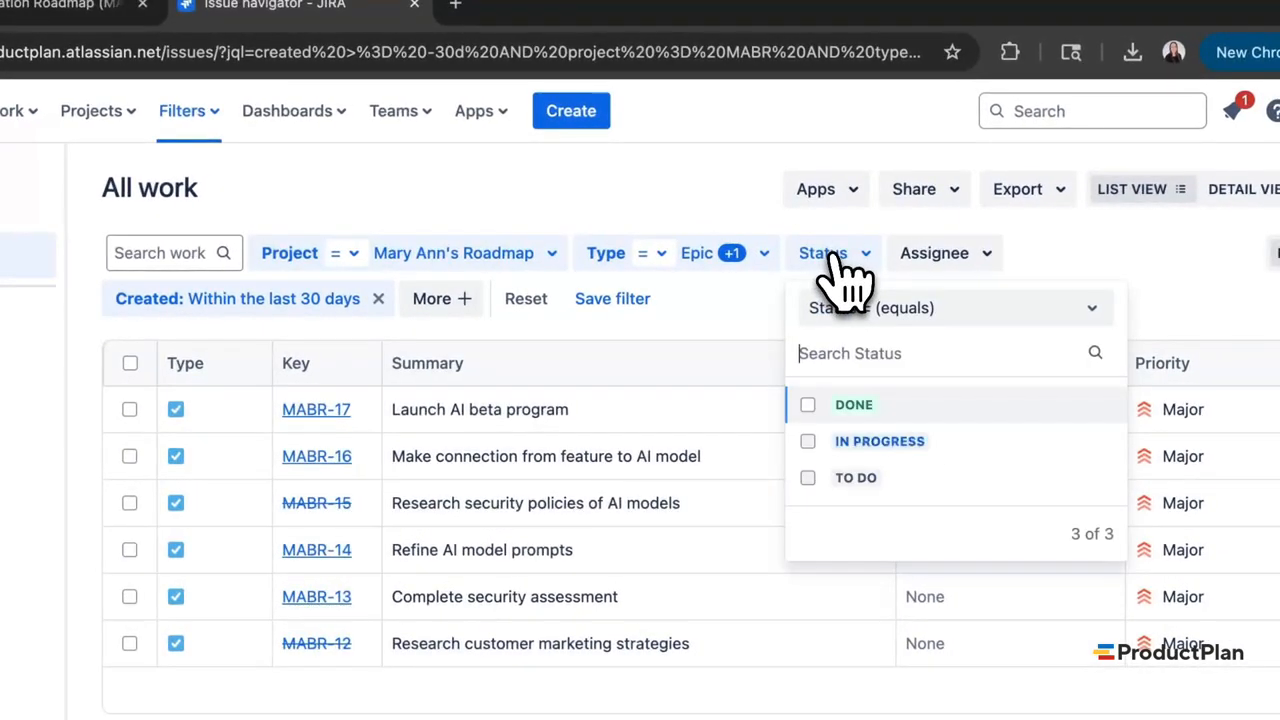
click(737, 206)
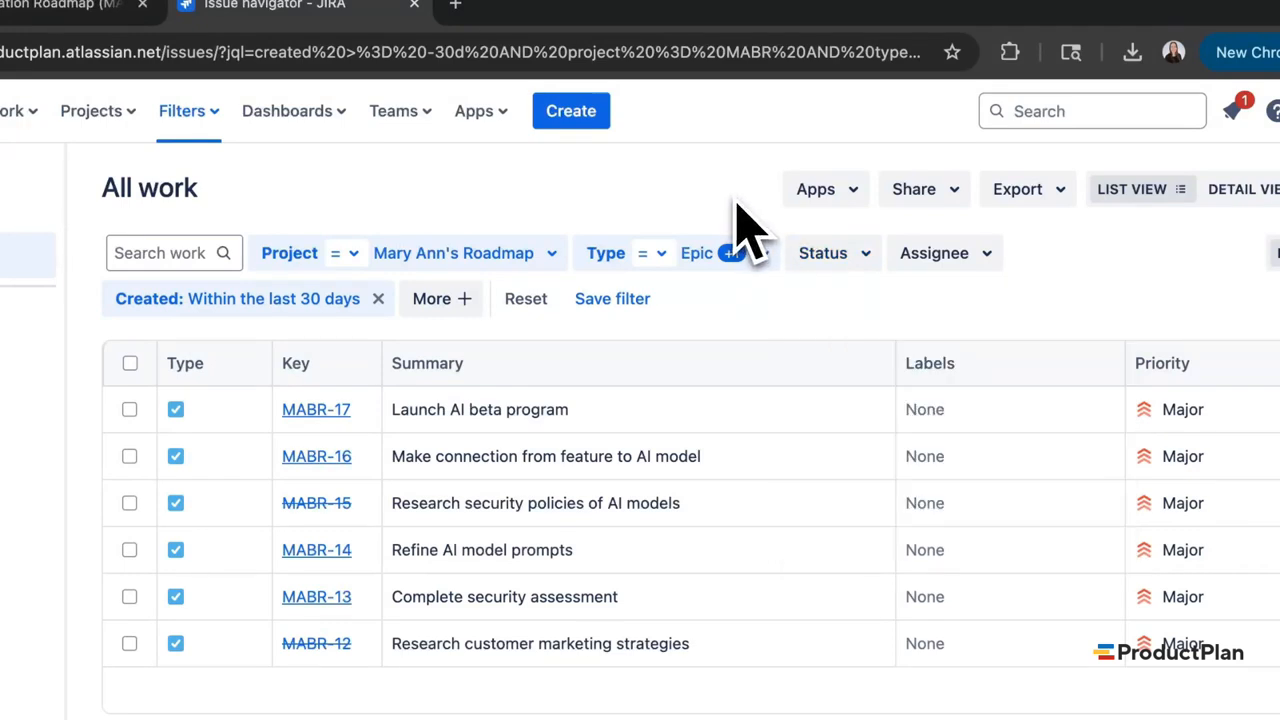
Save the filter as "MAB's Query for Import - June 2025" and copy its web address
click(613, 308)
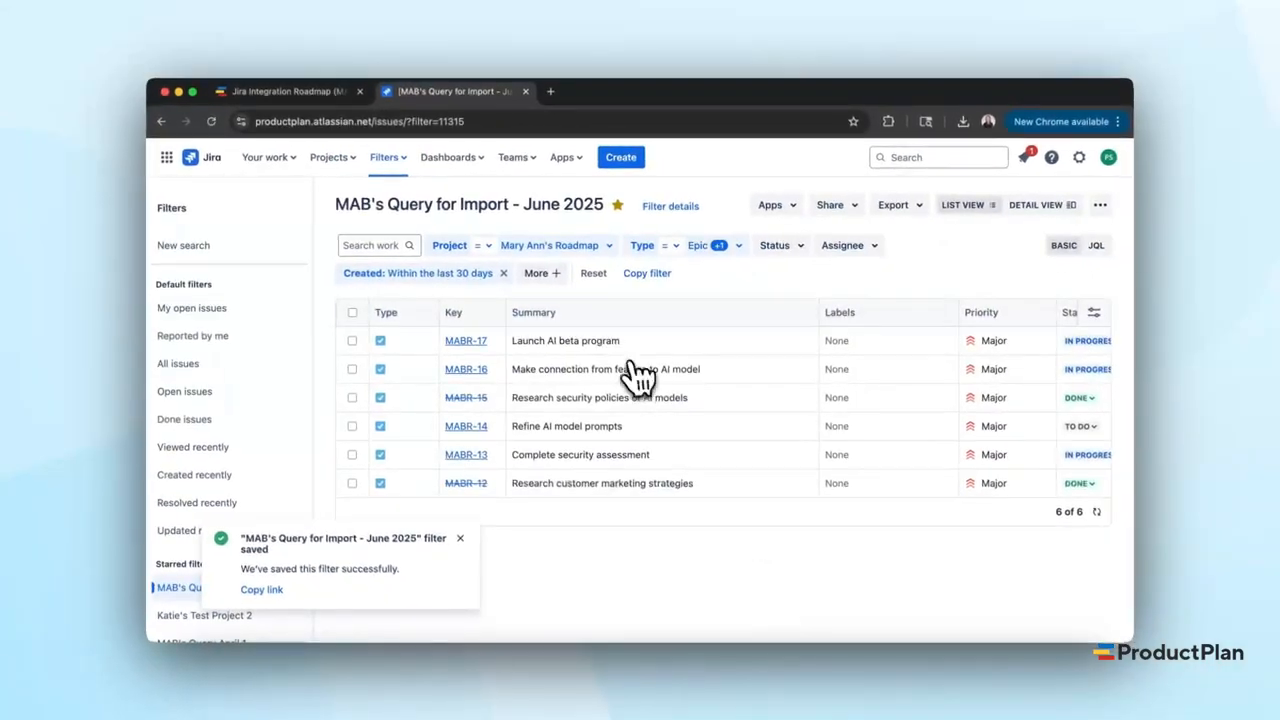
click(404, 121)
key(super+c)
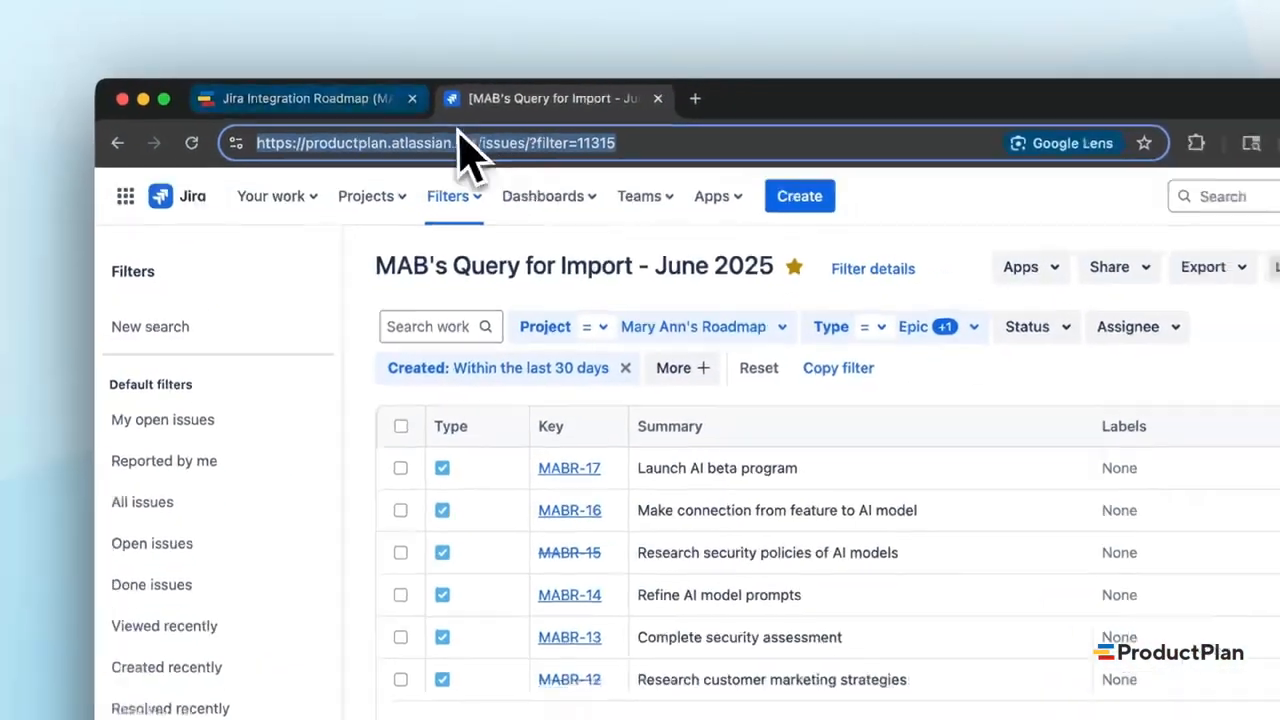
Return to ProductPlan and import all issues from the copied filter URL, with the search saved for daily auto import
click(310, 100)
click(1092, 470)
key(super+v)
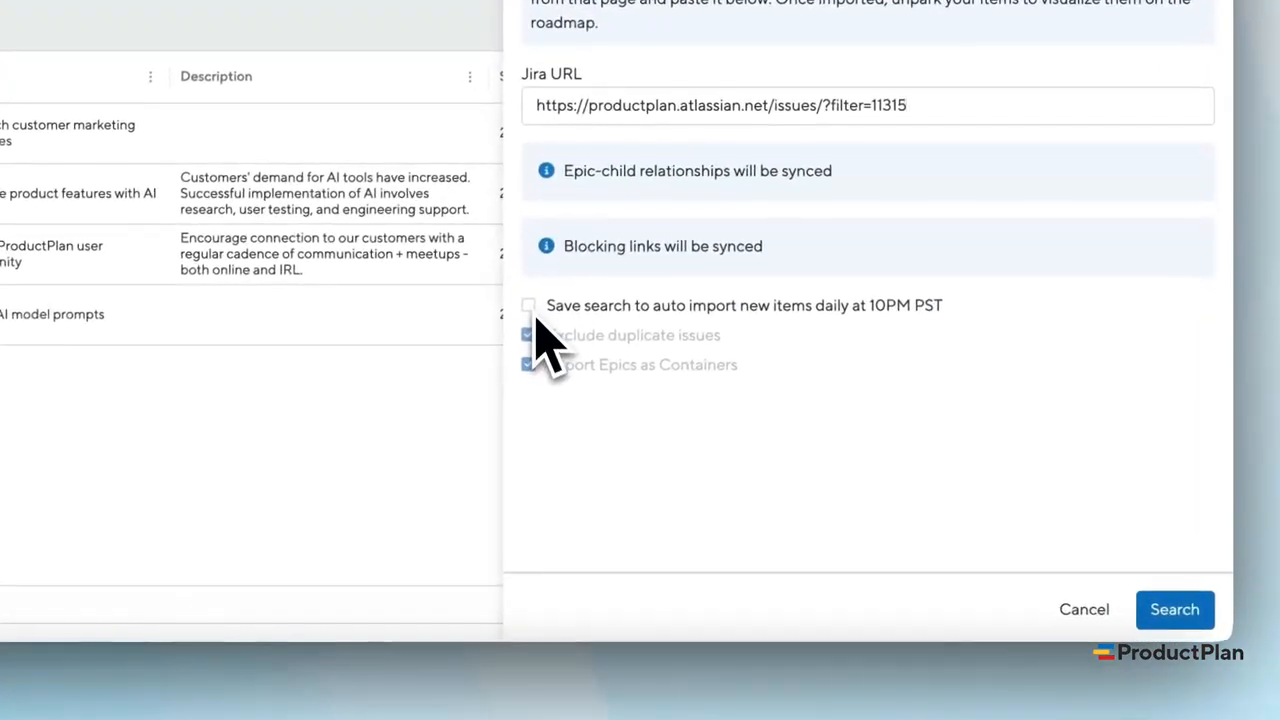
click(708, 439)
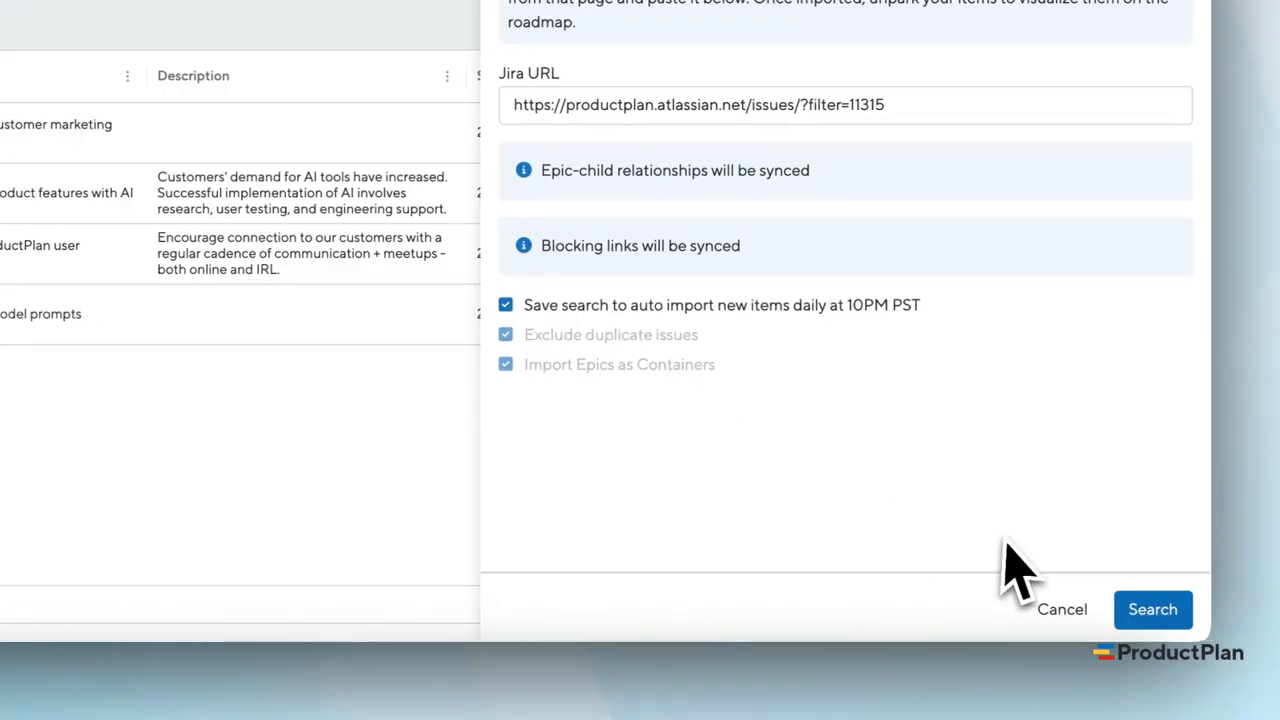
click(1118, 610)
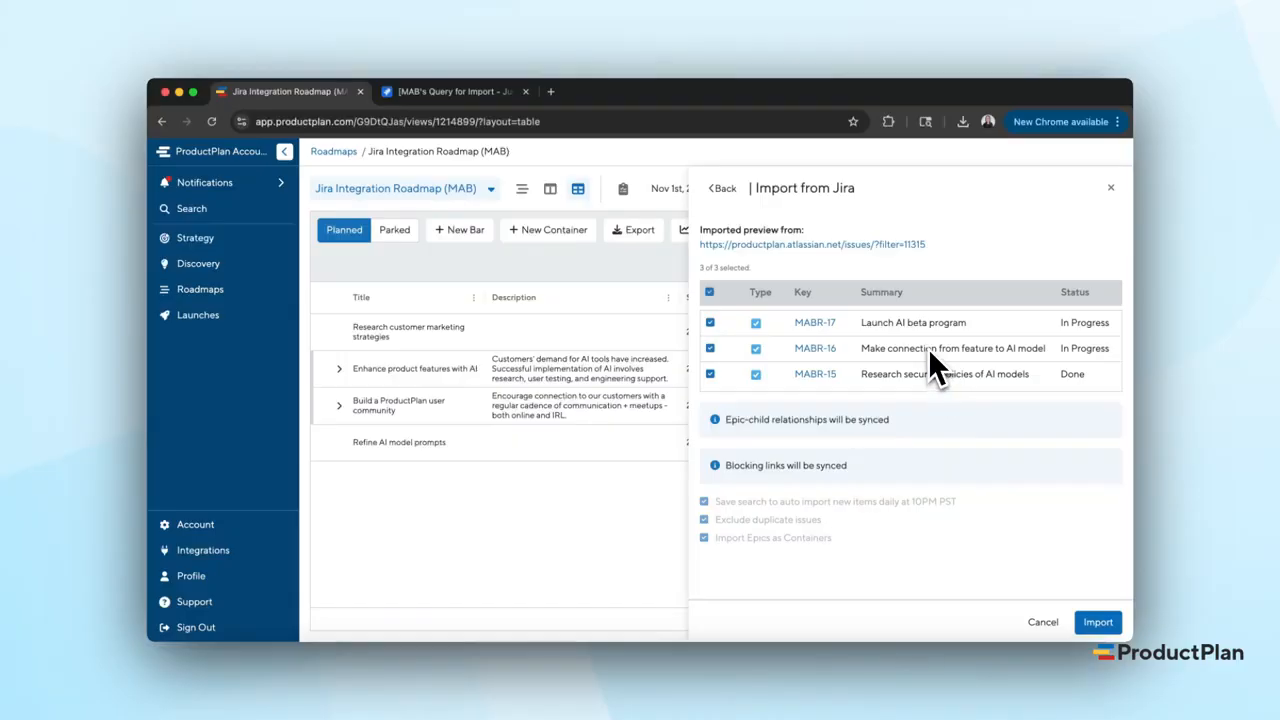
click(1098, 624)
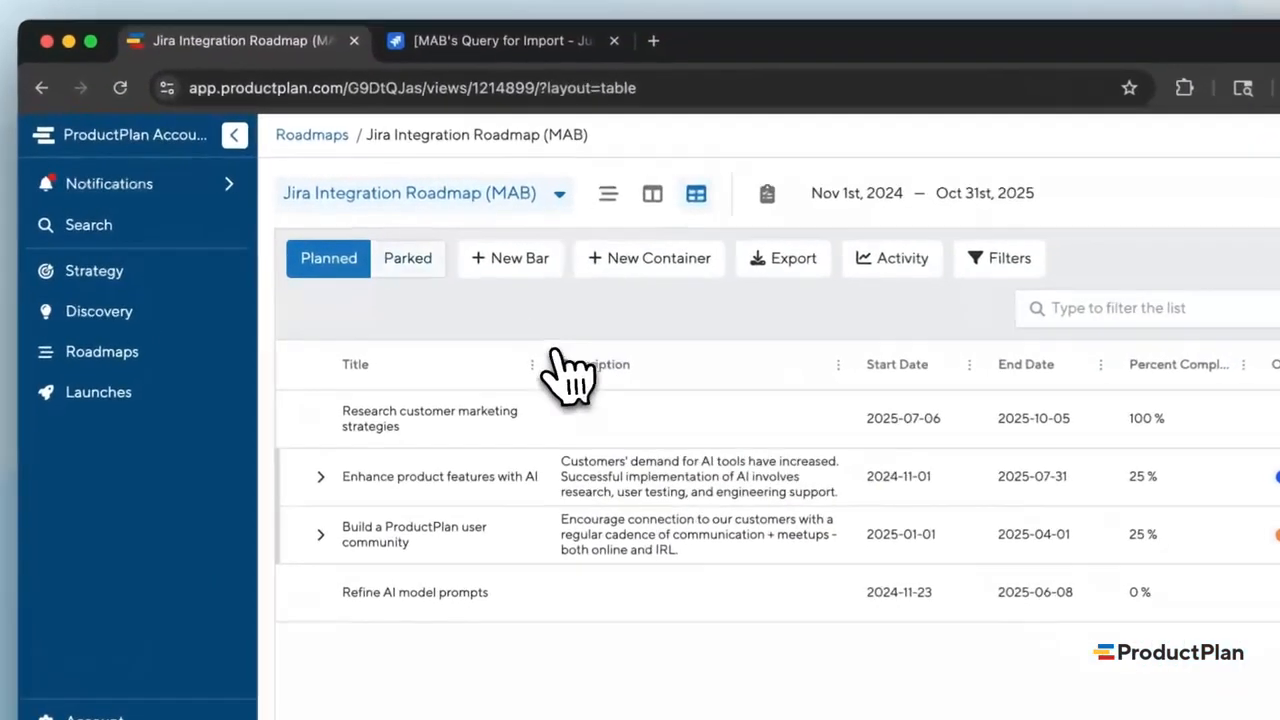
Move the parked items "Make connection from feature to AI model" and "Research security policies of AI models" to the planned items
click(403, 232)
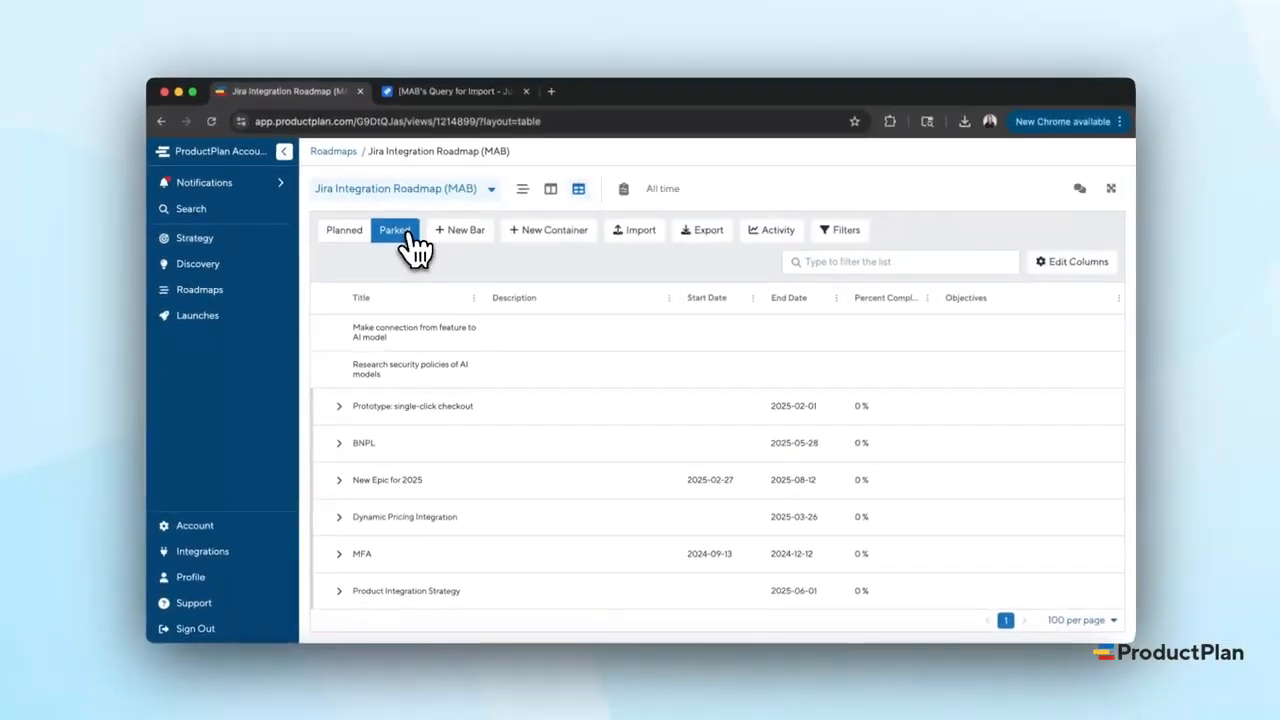
click(327, 333)
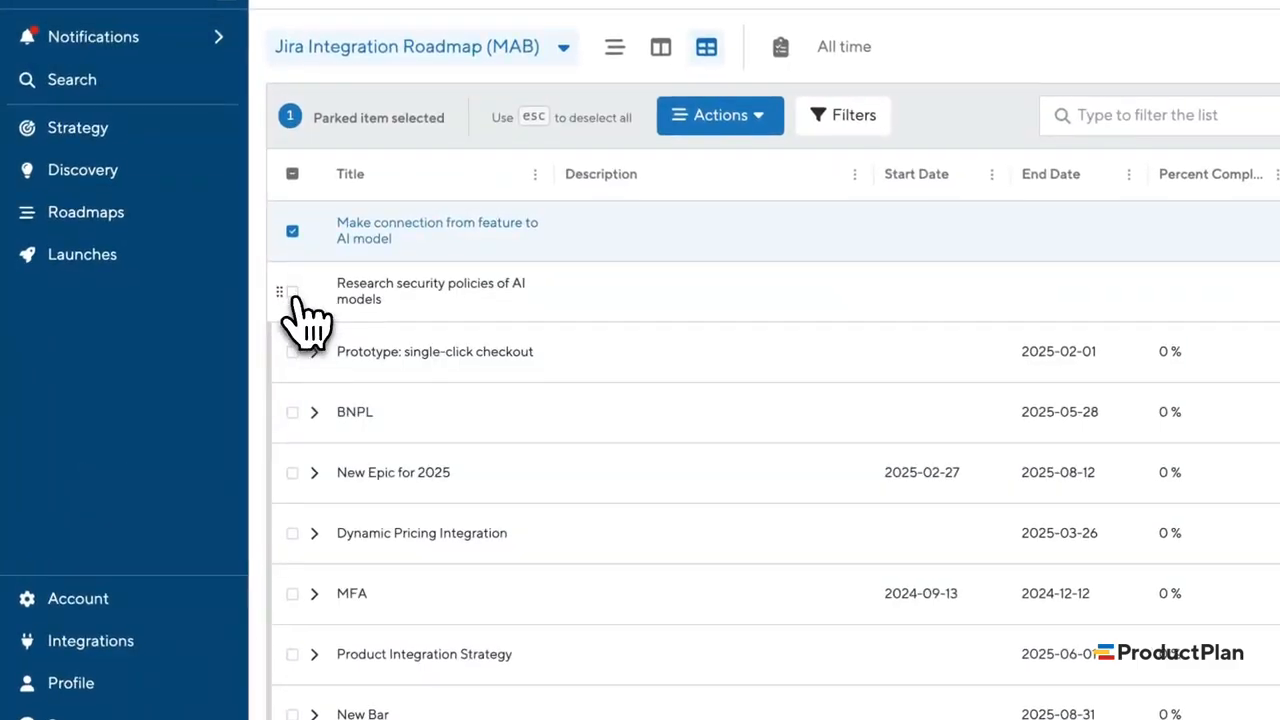
click(293, 292)
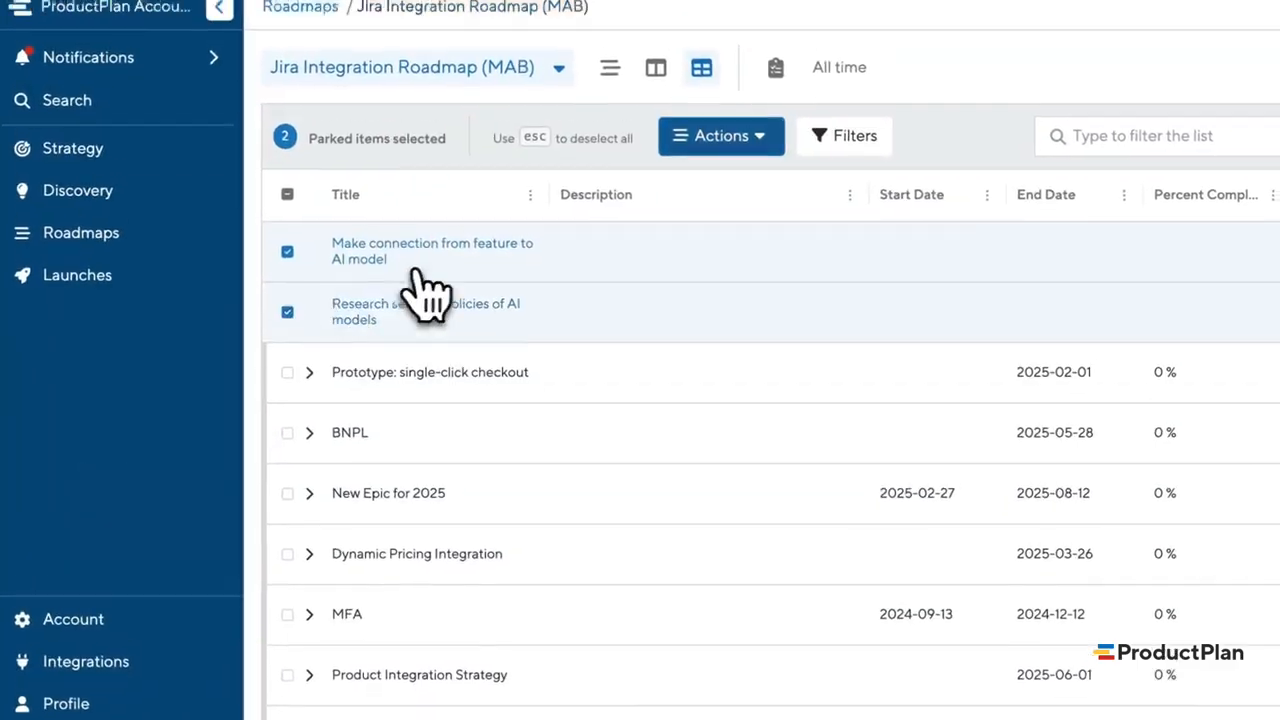
click(690, 122)
click(726, 234)
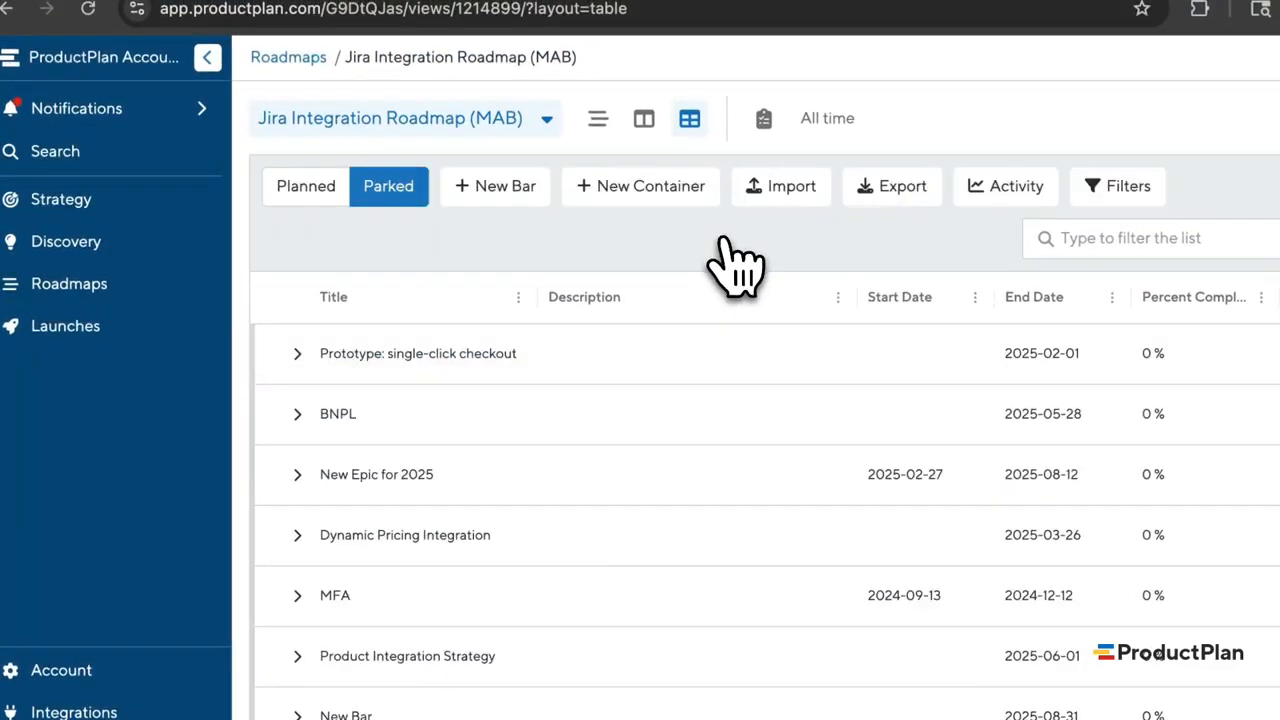
click(317, 185)
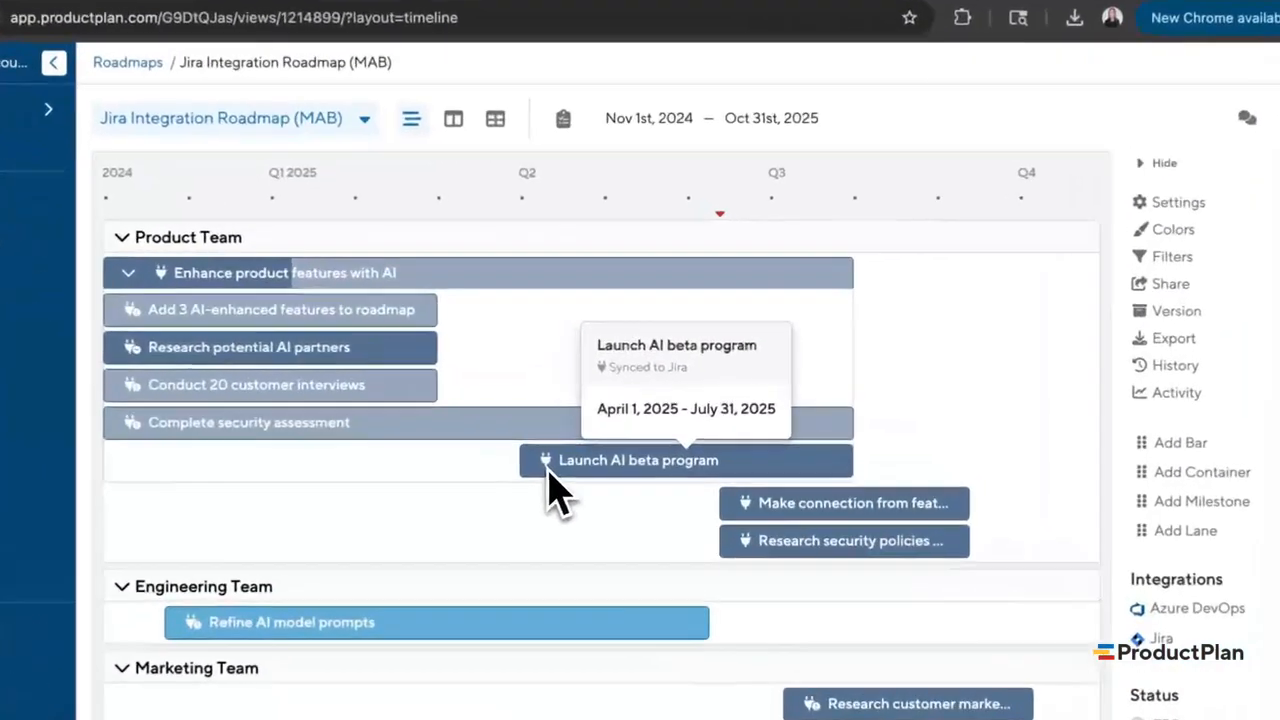
Open the Launch AI beta program bar, stop syncing its Description from Jira and resume the sync
click(551, 468)
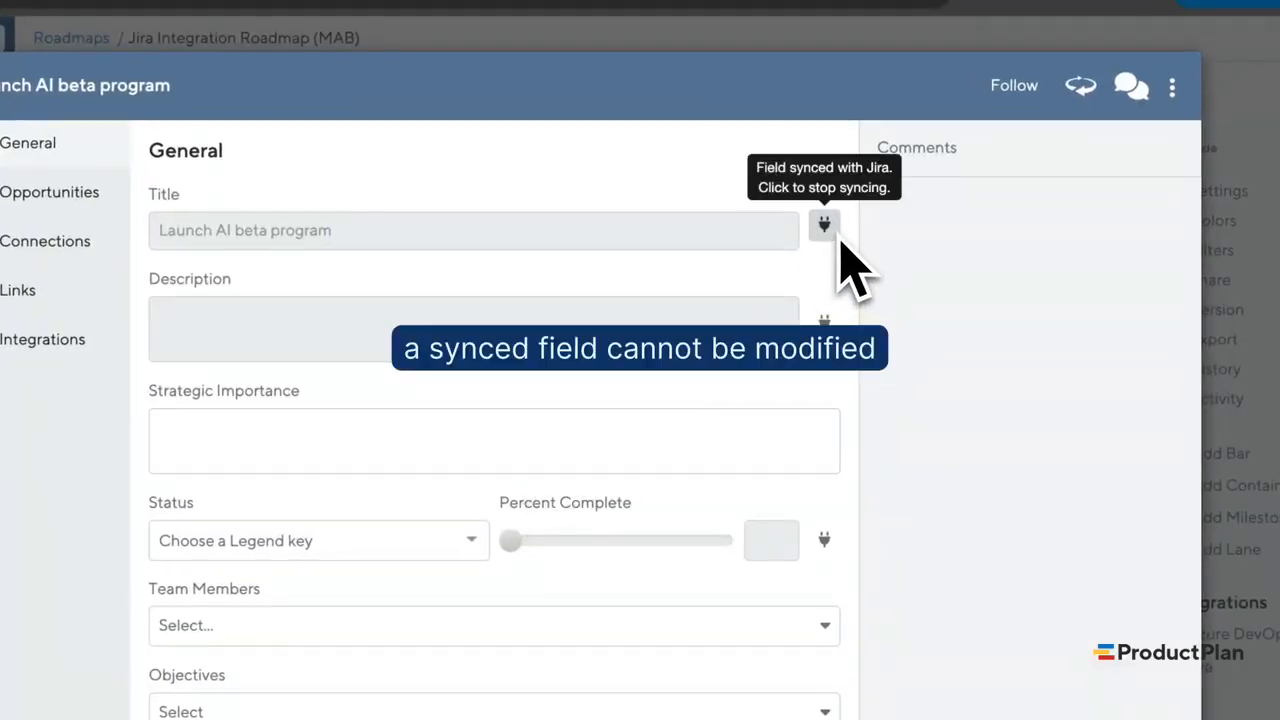
click(824, 323)
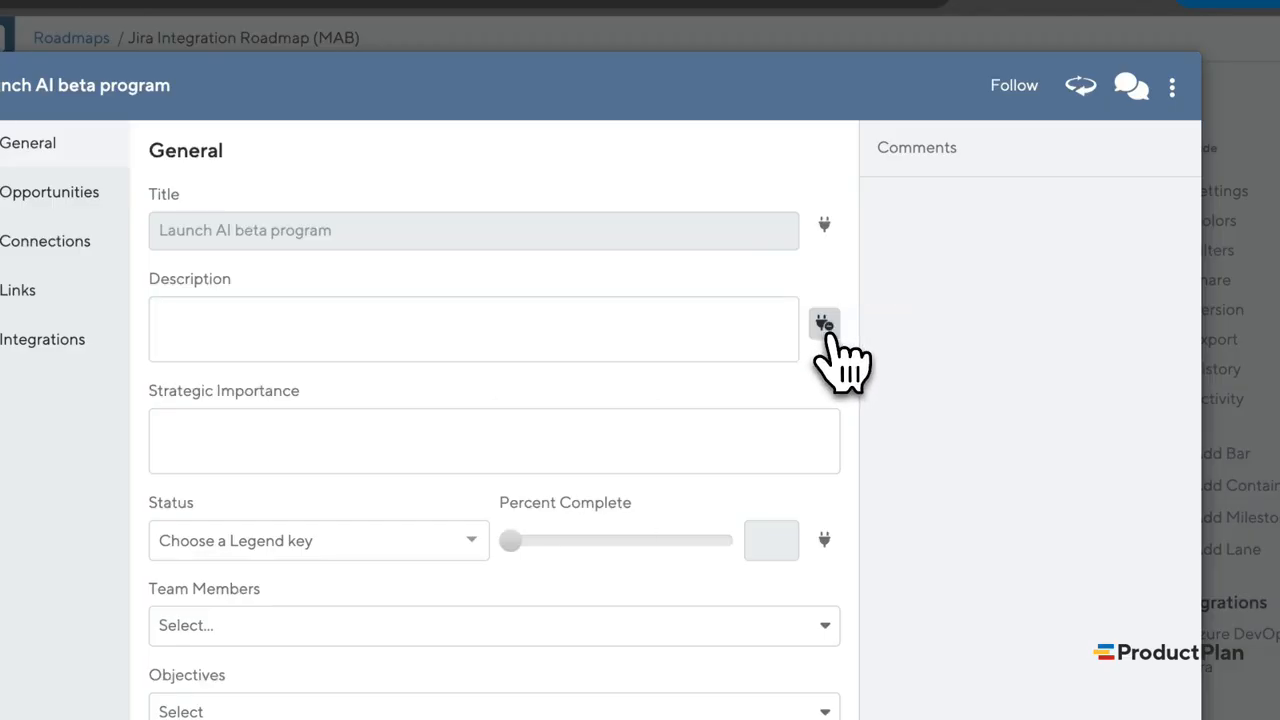
click(826, 328)
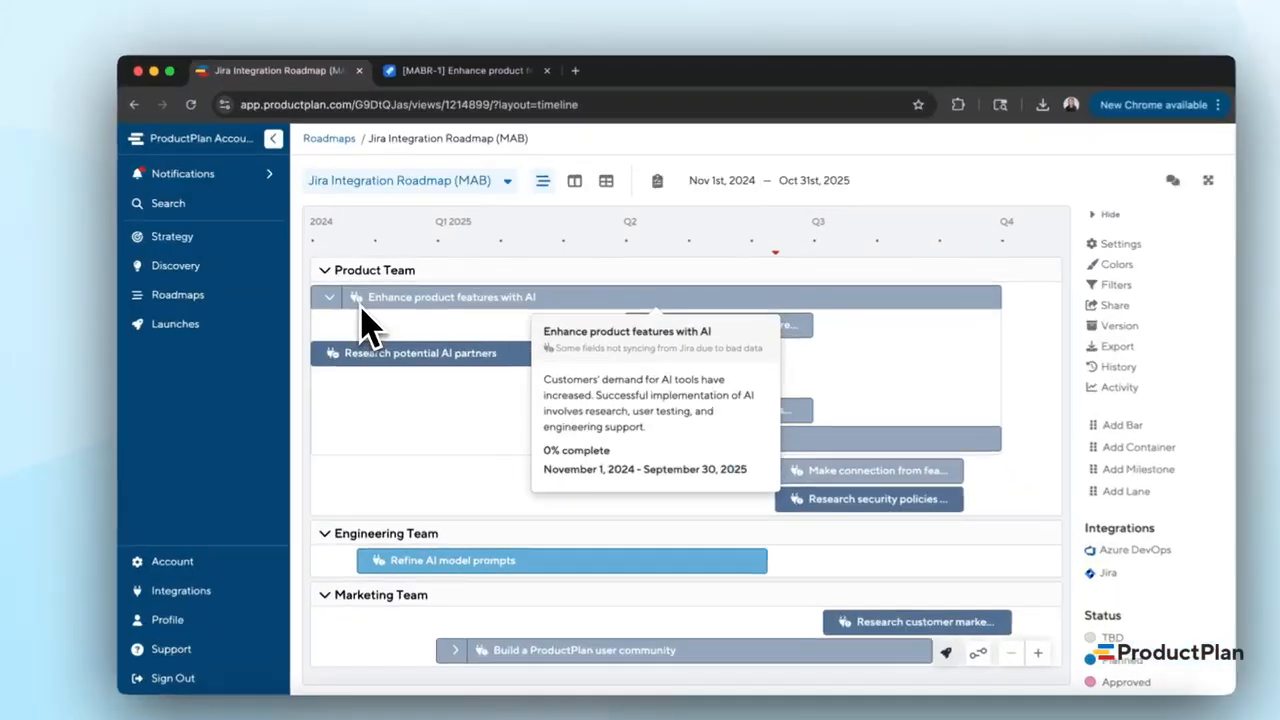
Examine the Jira sync status of the Enhance product features with AI container and its child issue Launch AI beta program in Jira
click(362, 296)
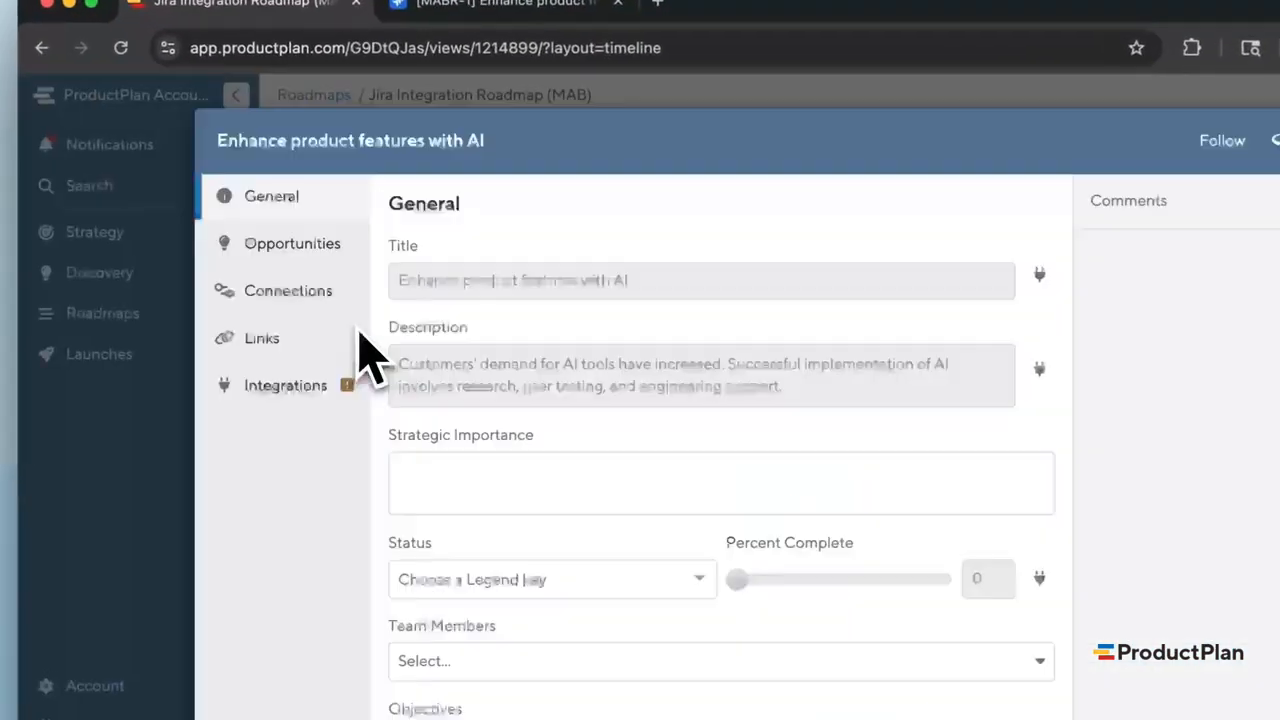
click(293, 395)
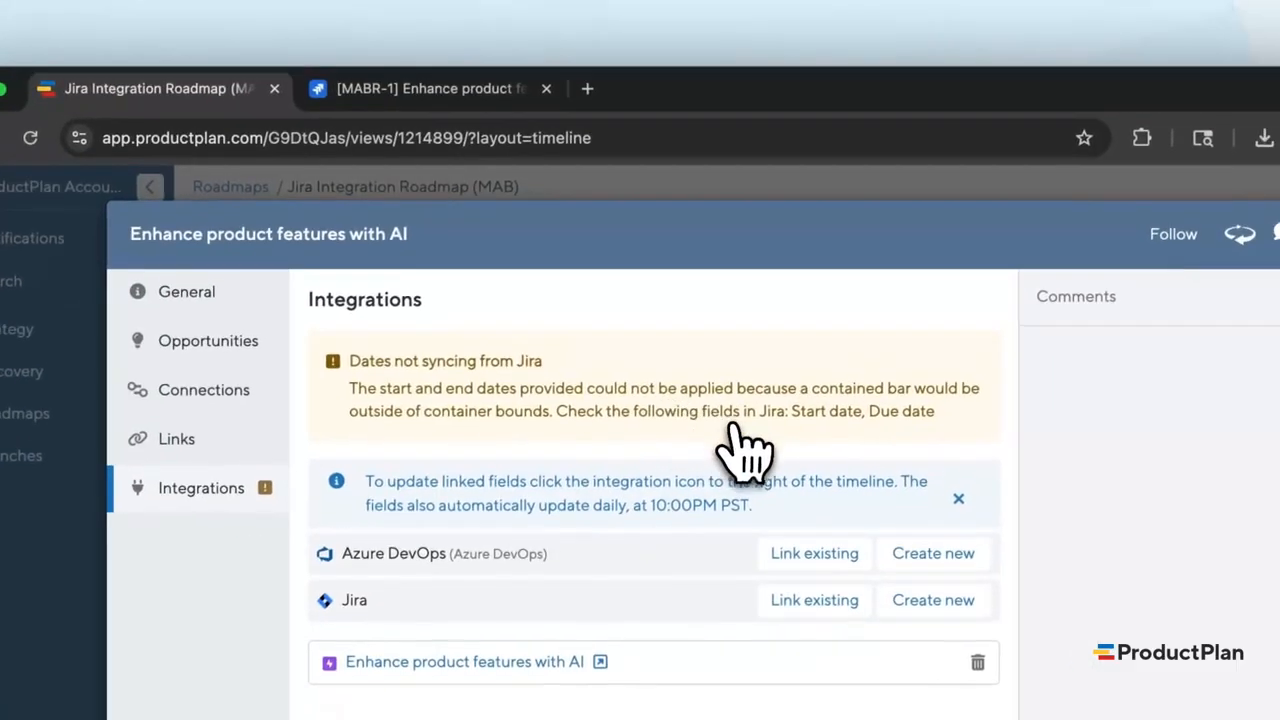
click(430, 88)
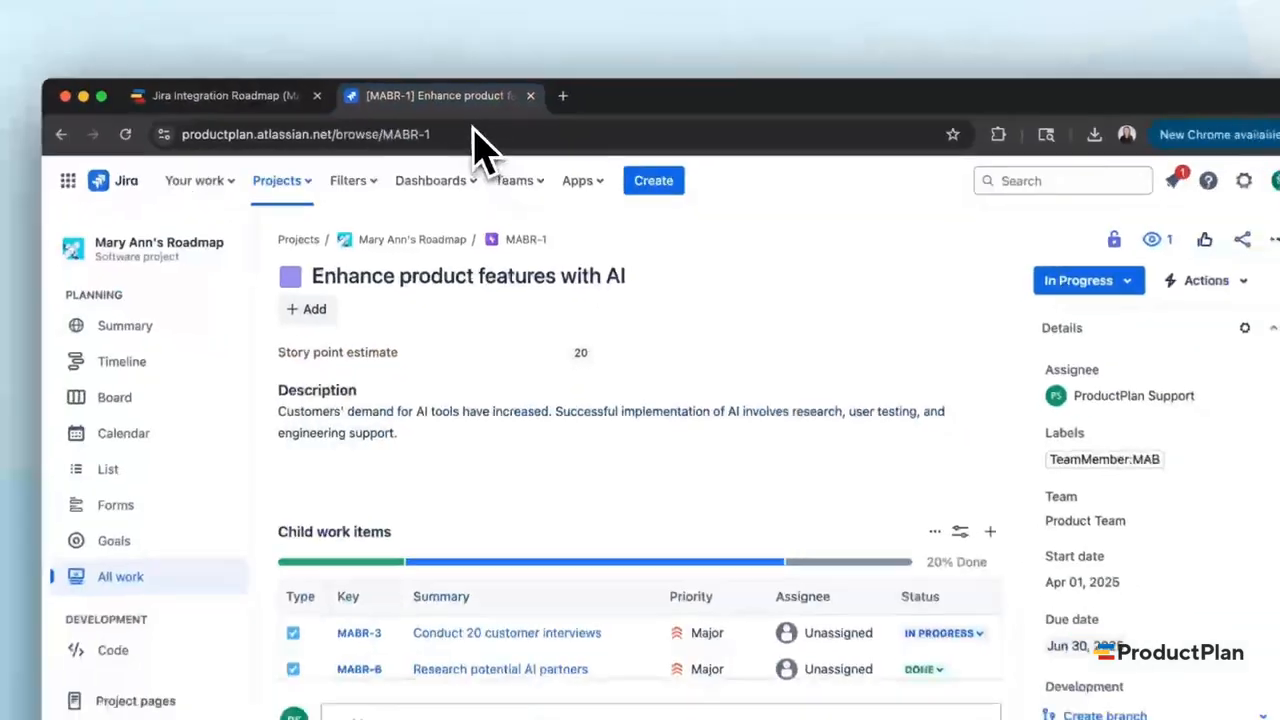
scroll(572, 350, down, 5)
click(482, 452)
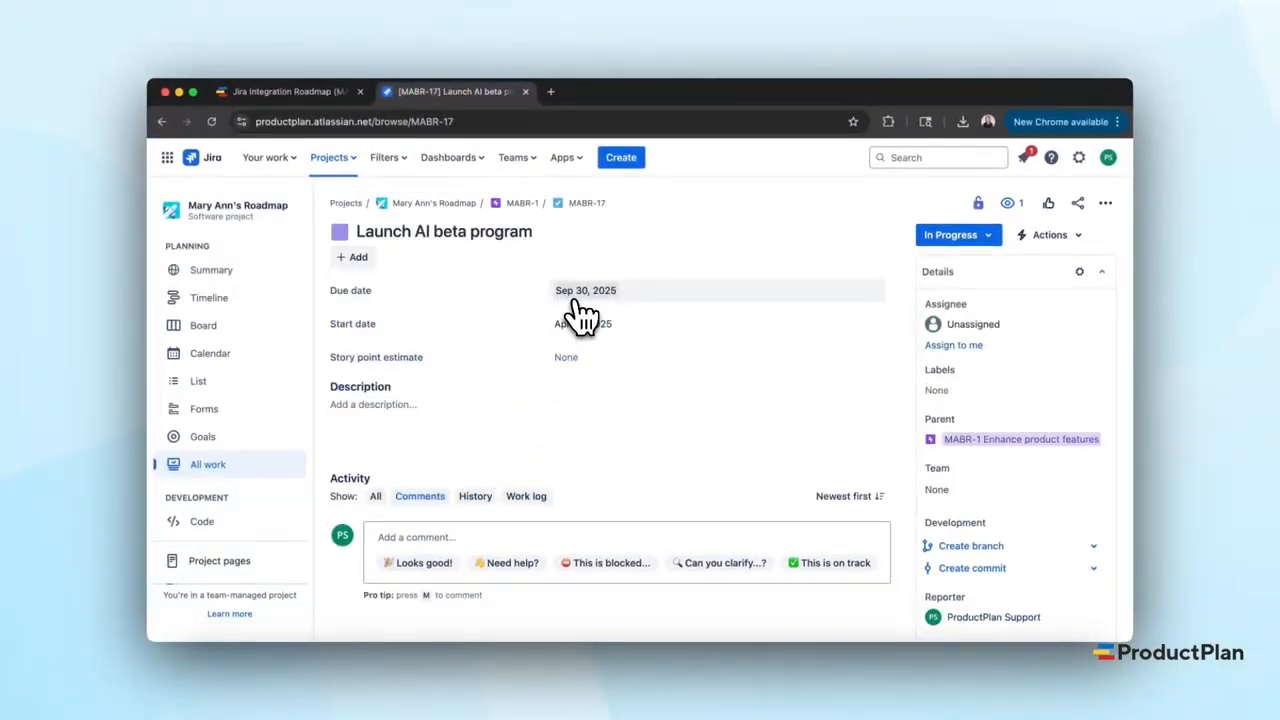
Remove the parent epic from the Launch AI beta program issue in Jira
click(1105, 205)
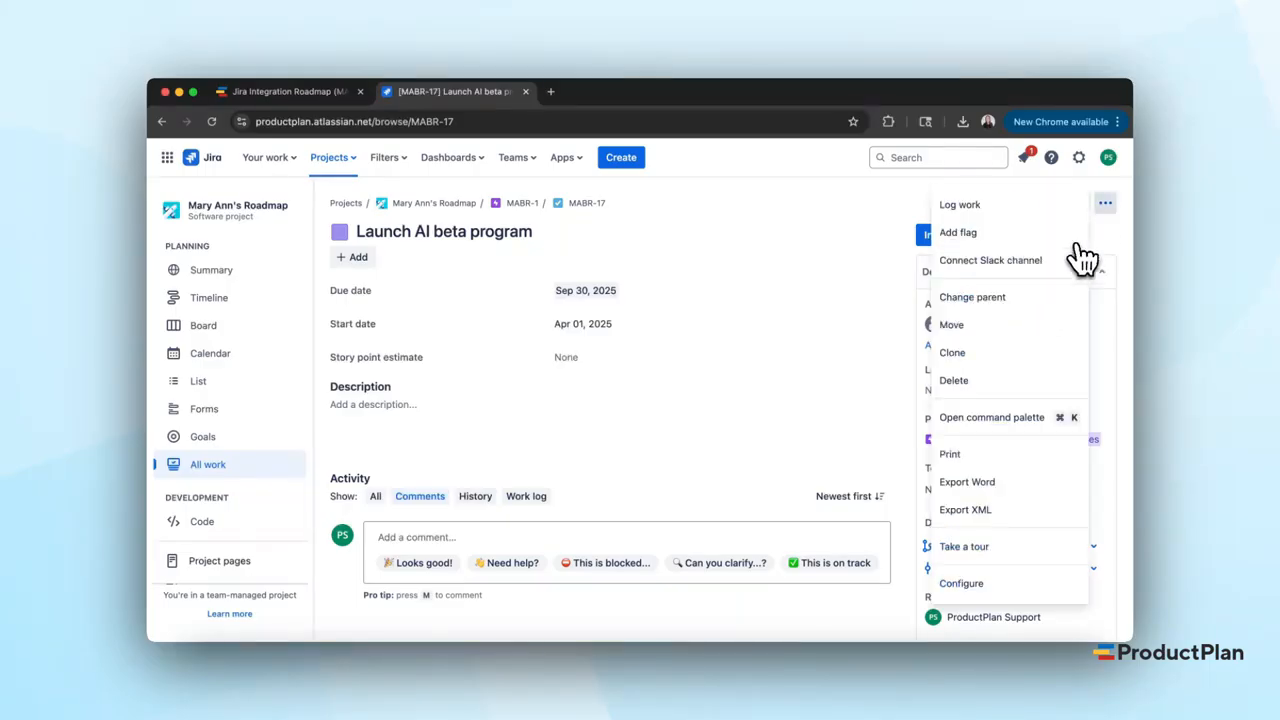
click(1060, 296)
click(550, 304)
click(500, 333)
click(805, 343)
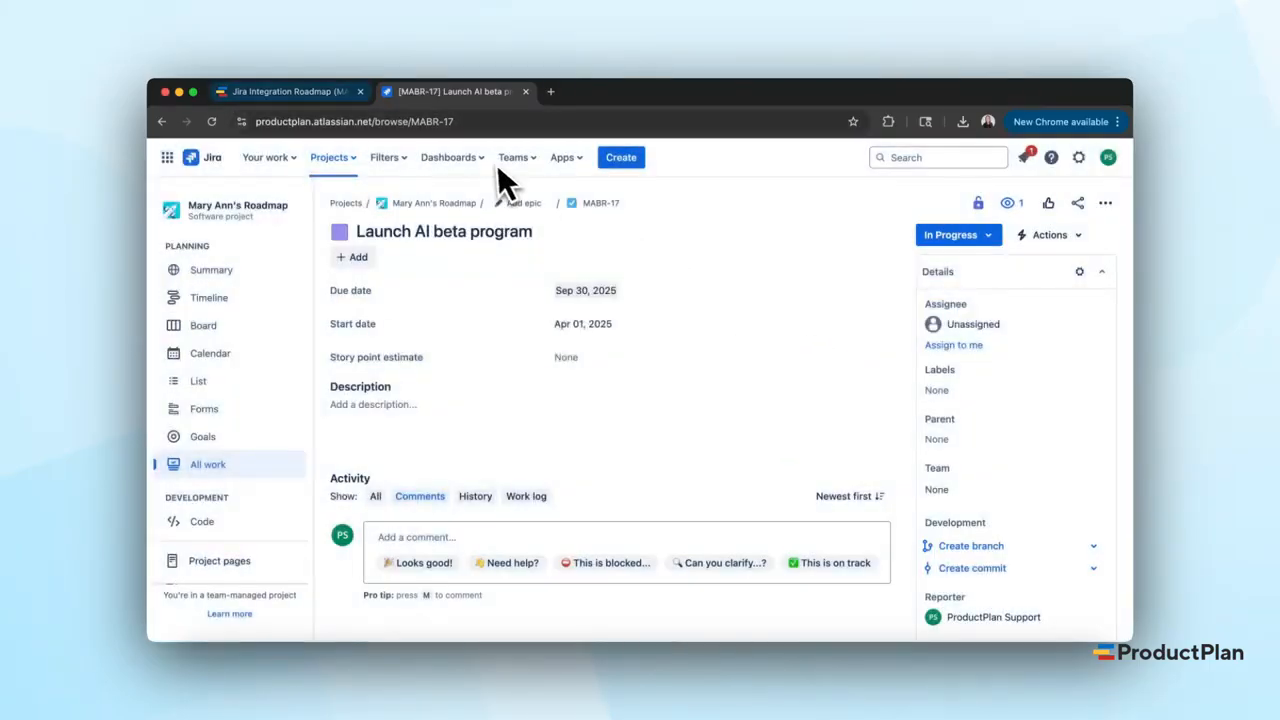
In ProductPlan, search "ai features" and connect the Launch AI beta program bar to the Enhance product features with AI container
click(300, 91)
click(665, 415)
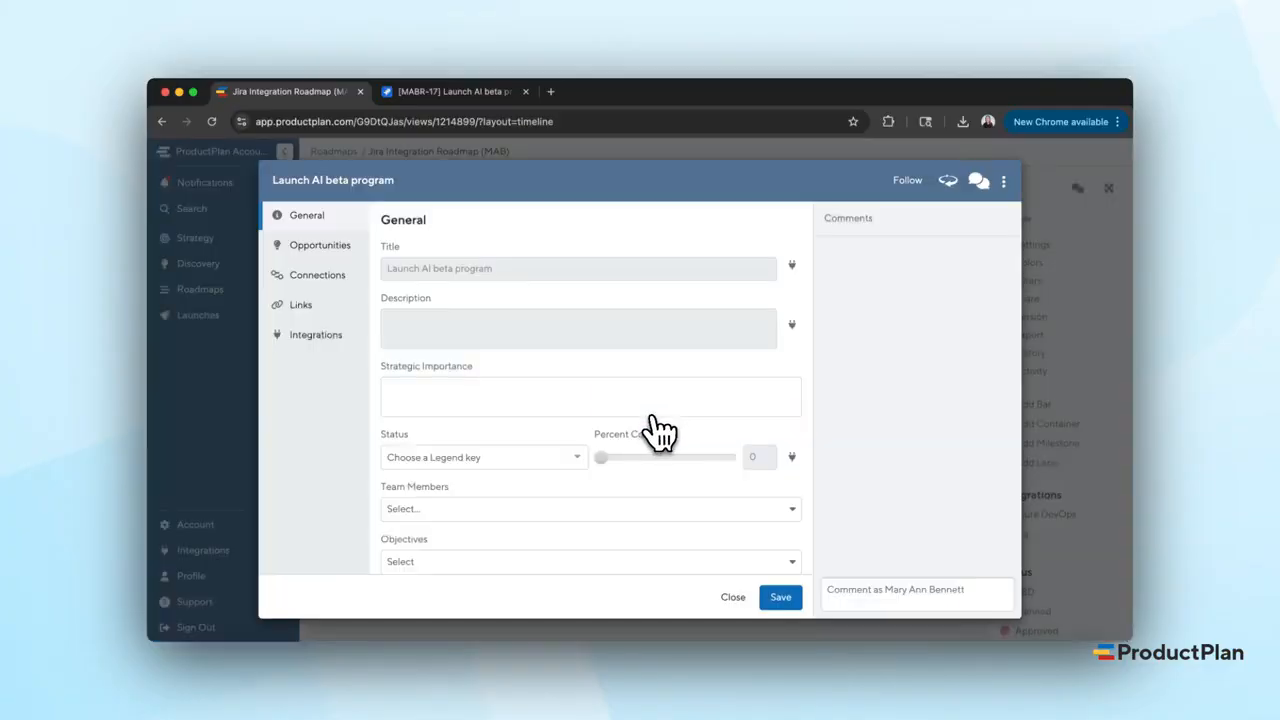
click(318, 276)
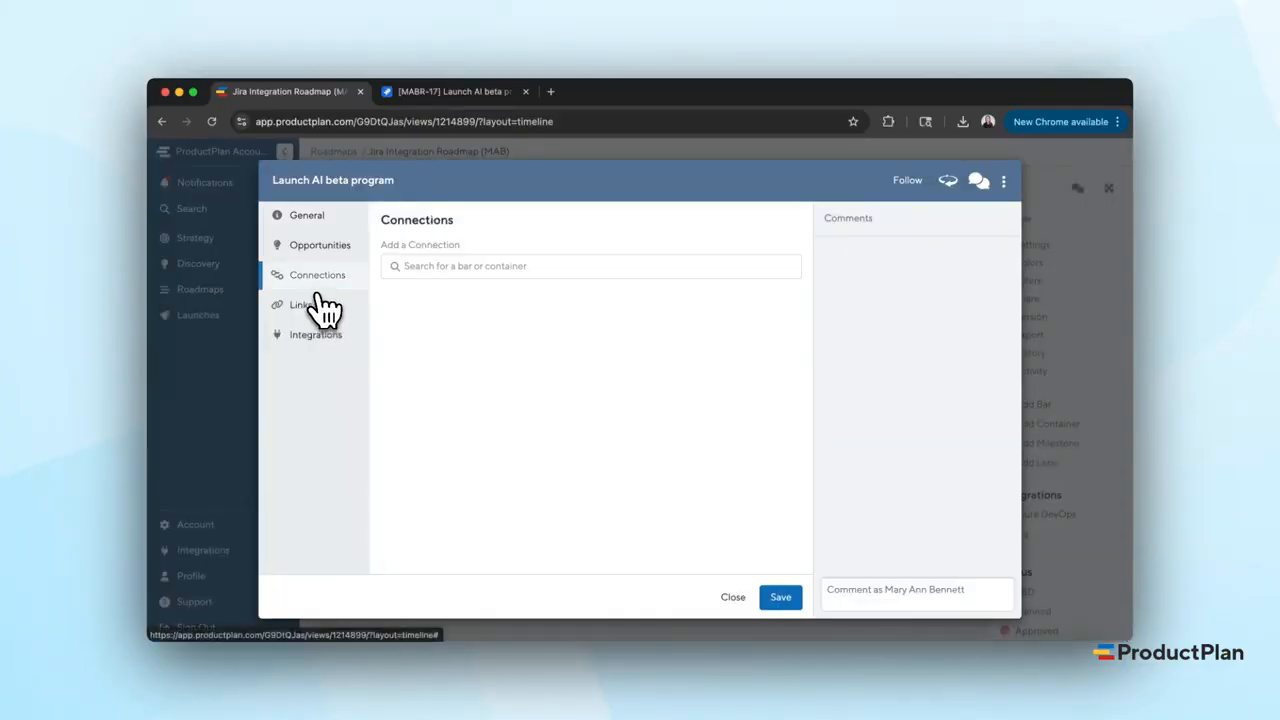
click(434, 272)
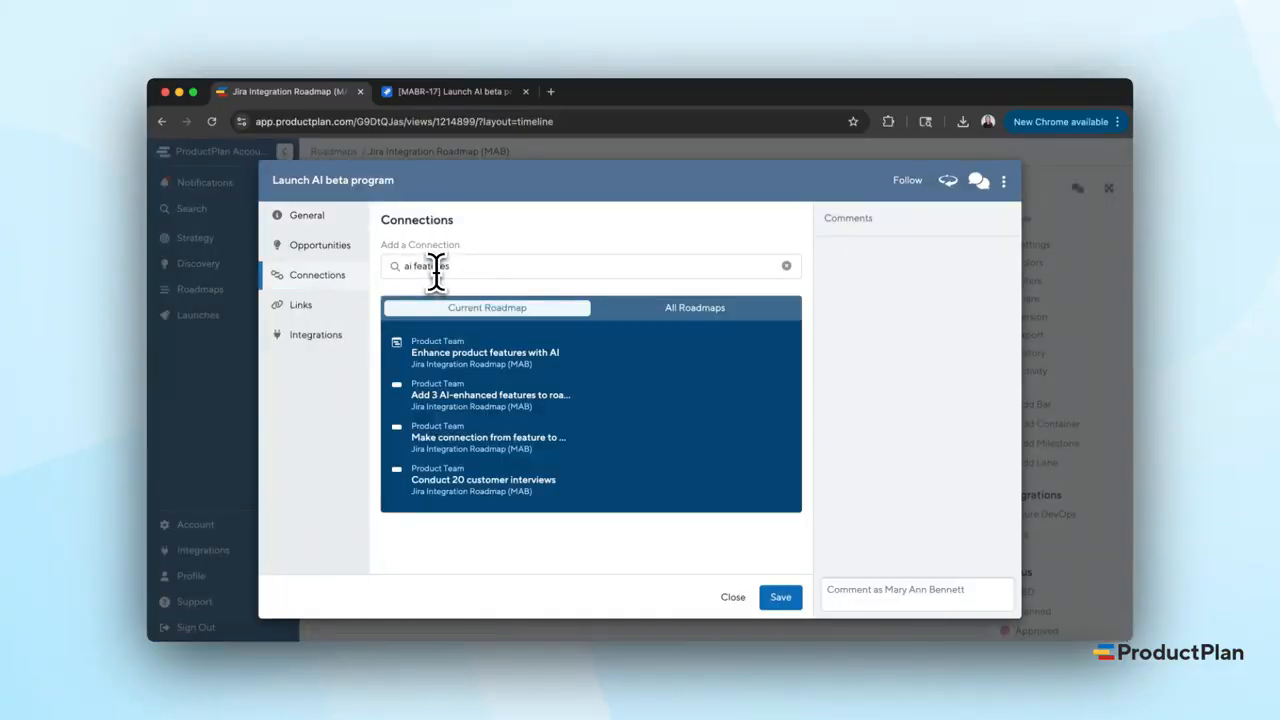
click(460, 365)
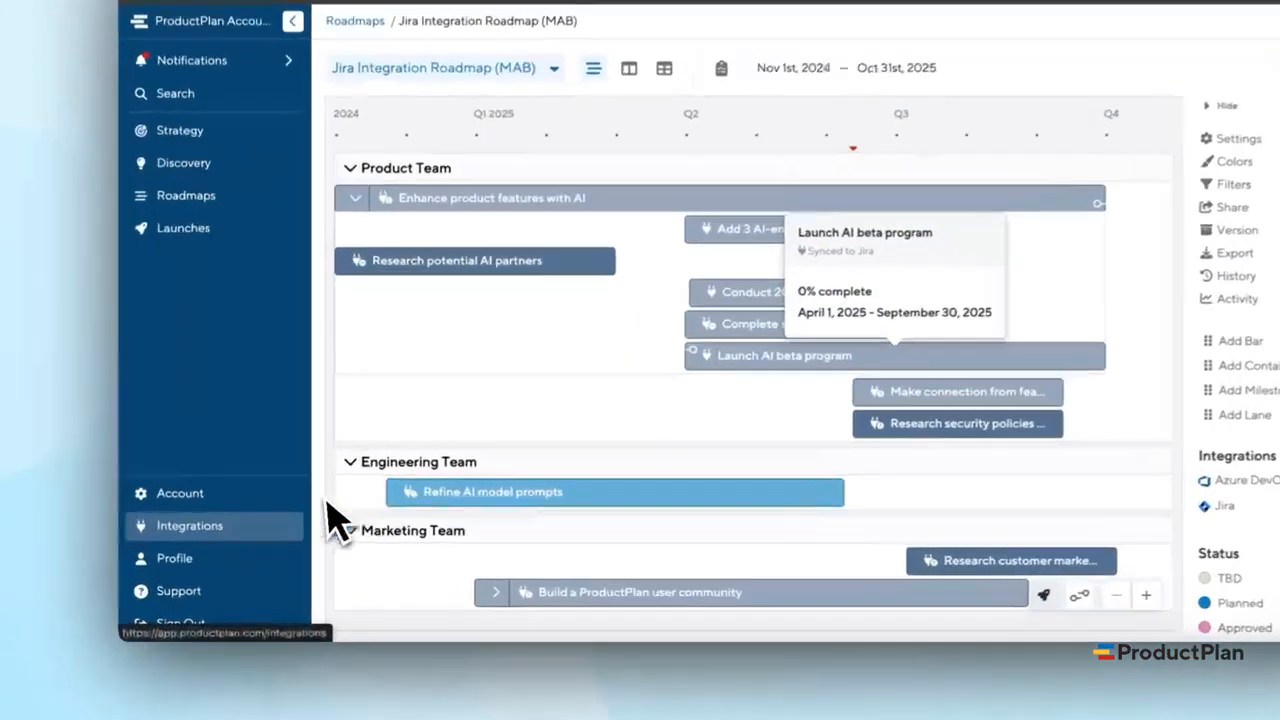
Open the account's Jira Software integration settings and test the integration
click(215, 525)
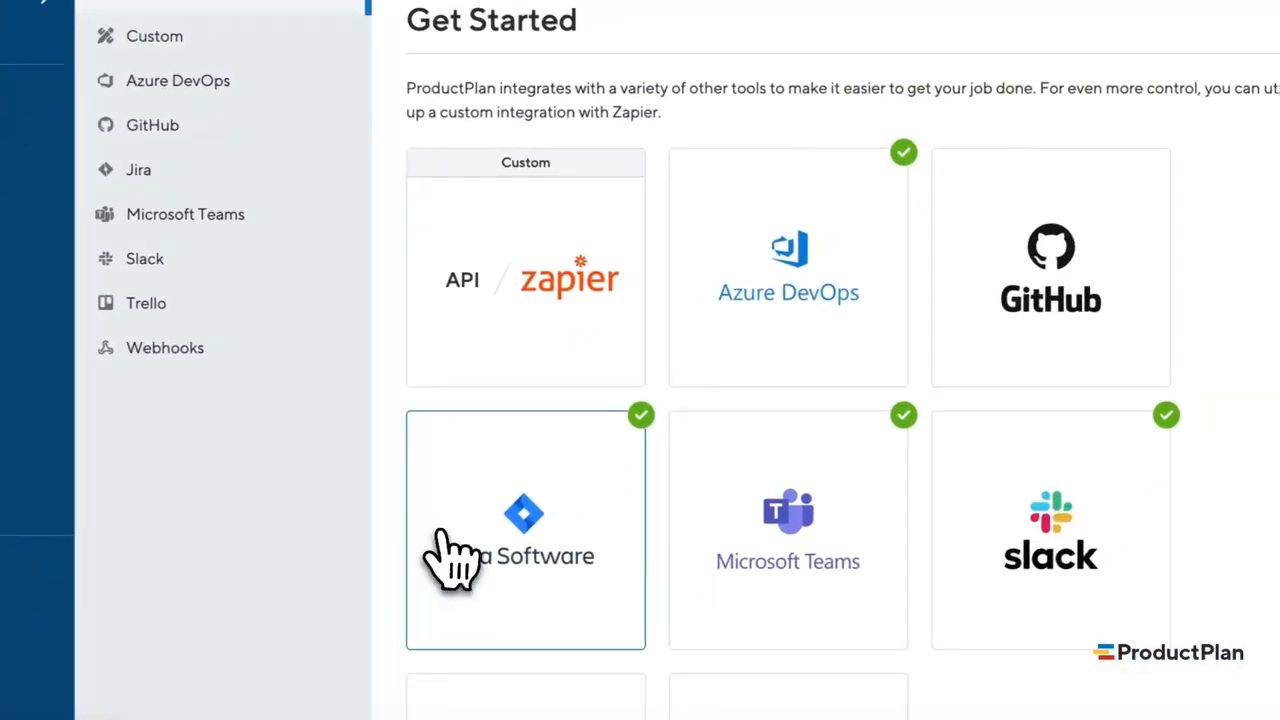
click(455, 560)
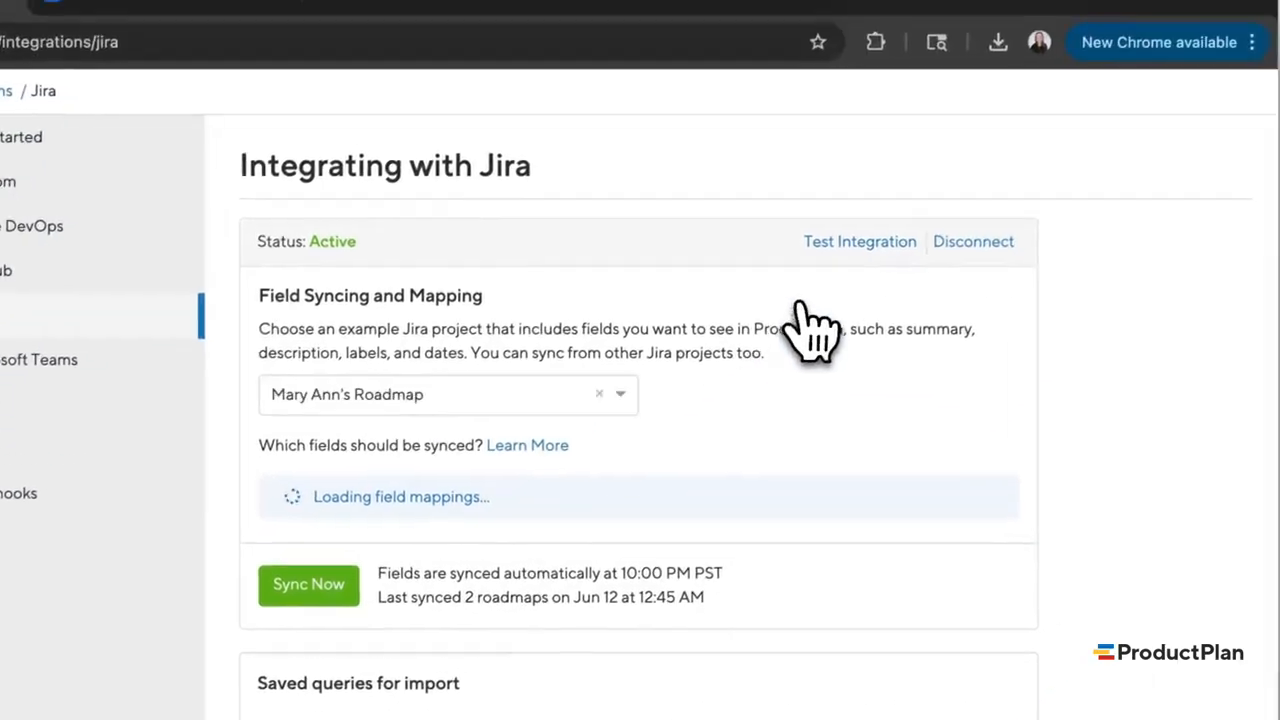
click(850, 243)
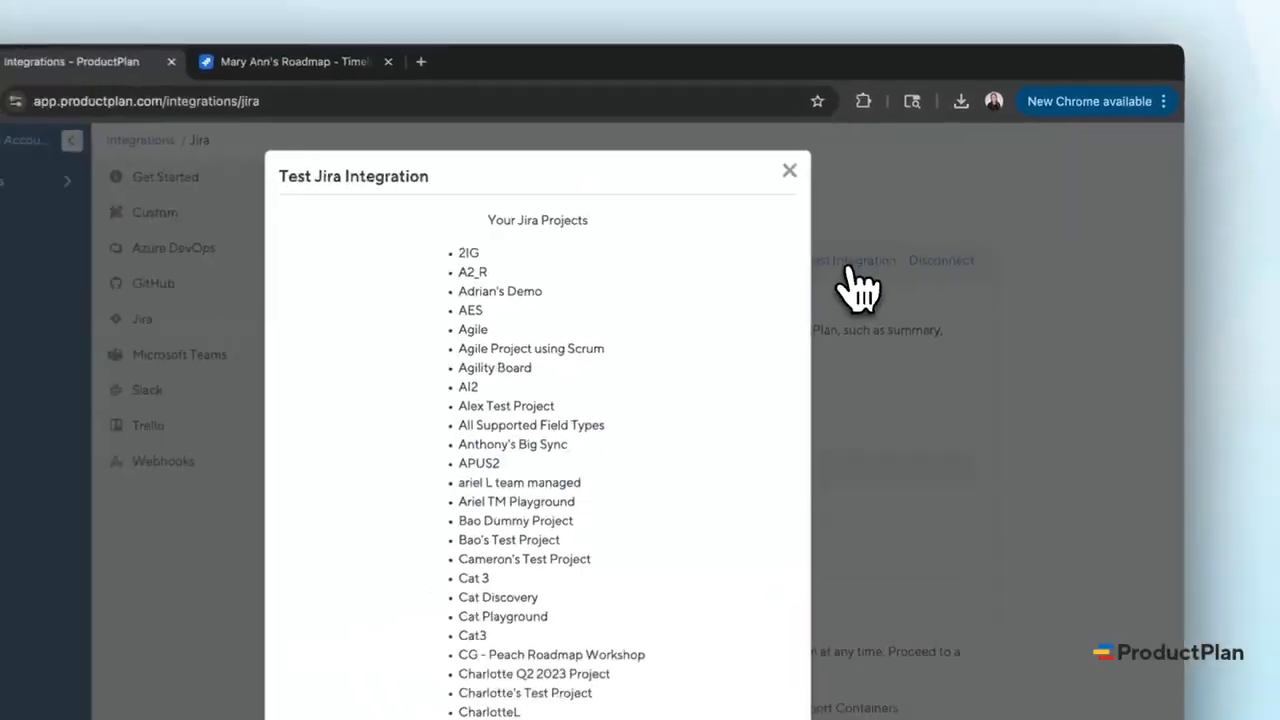